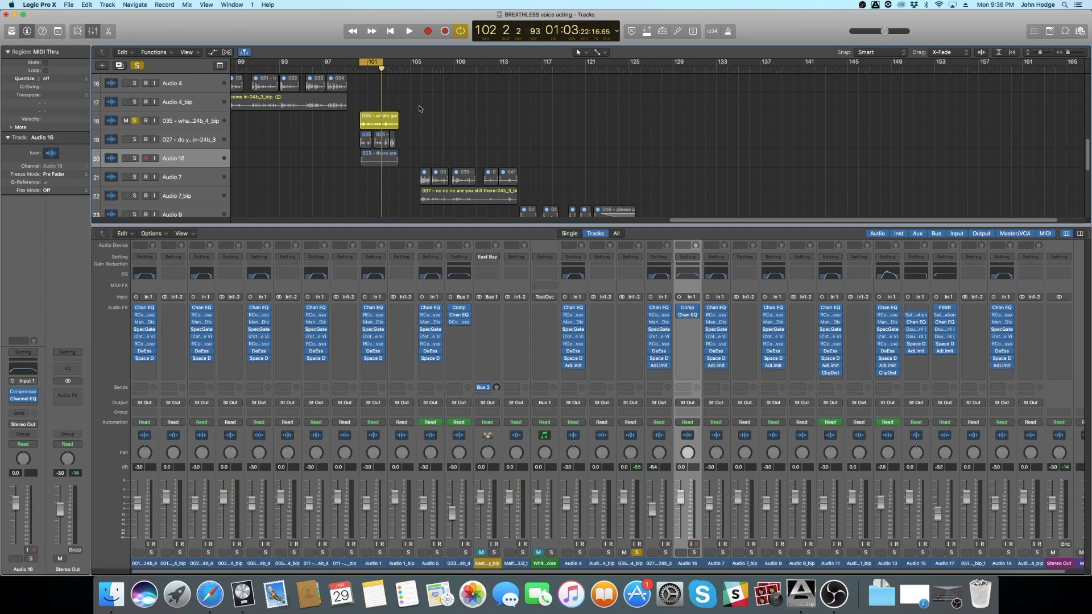
Play the soloed 035 bounced voice track, and move the solo to the 027 "do you read me please come in" track
{"action": "key", "text": "space"}
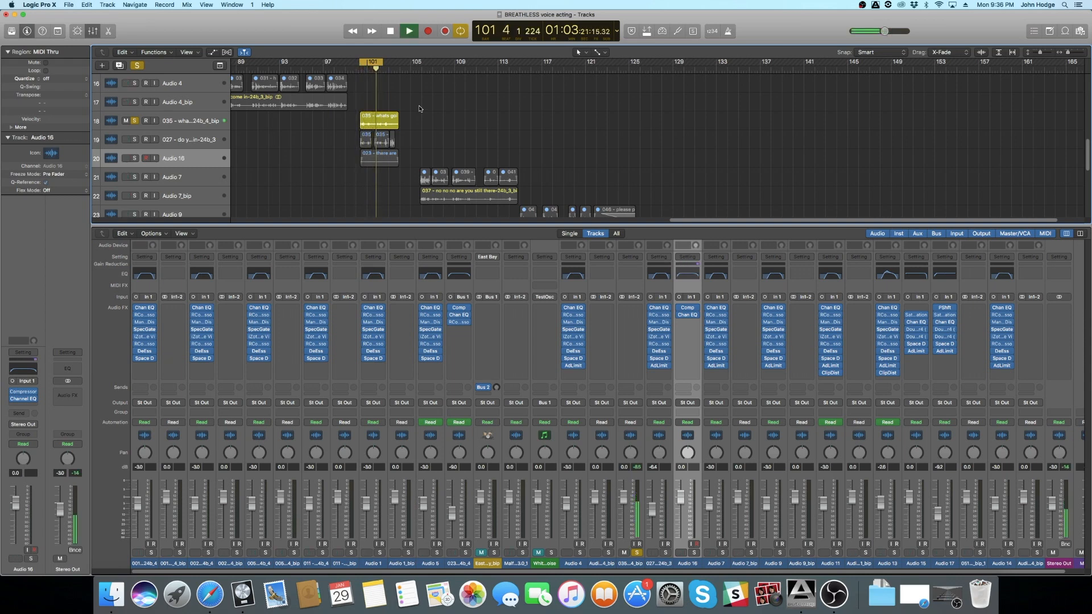
{"action": "key", "text": "space"}
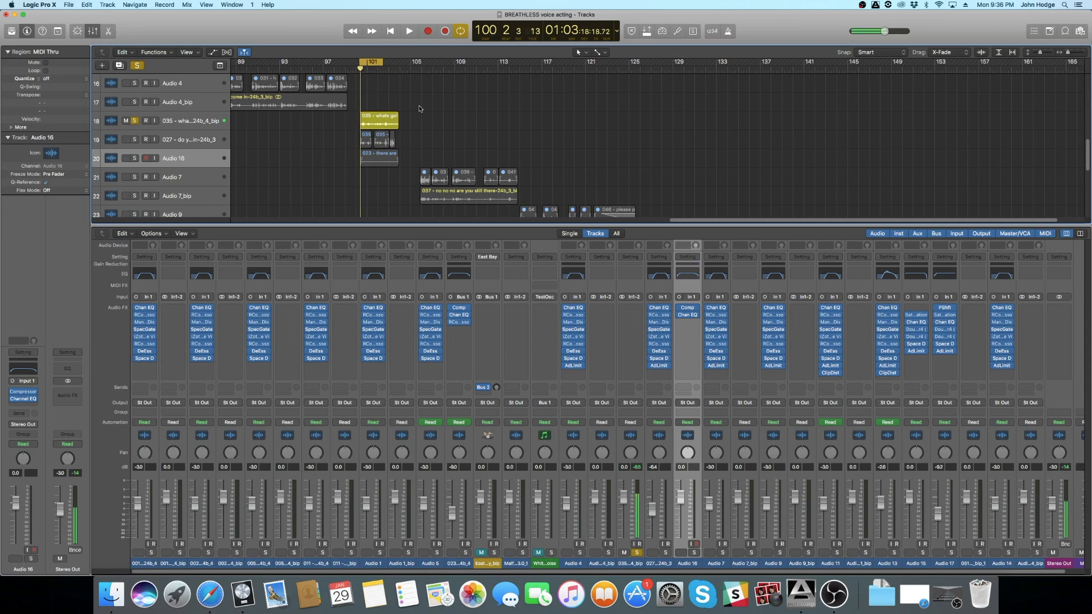
{"action": "left_click", "coordinate": [681, 552]}
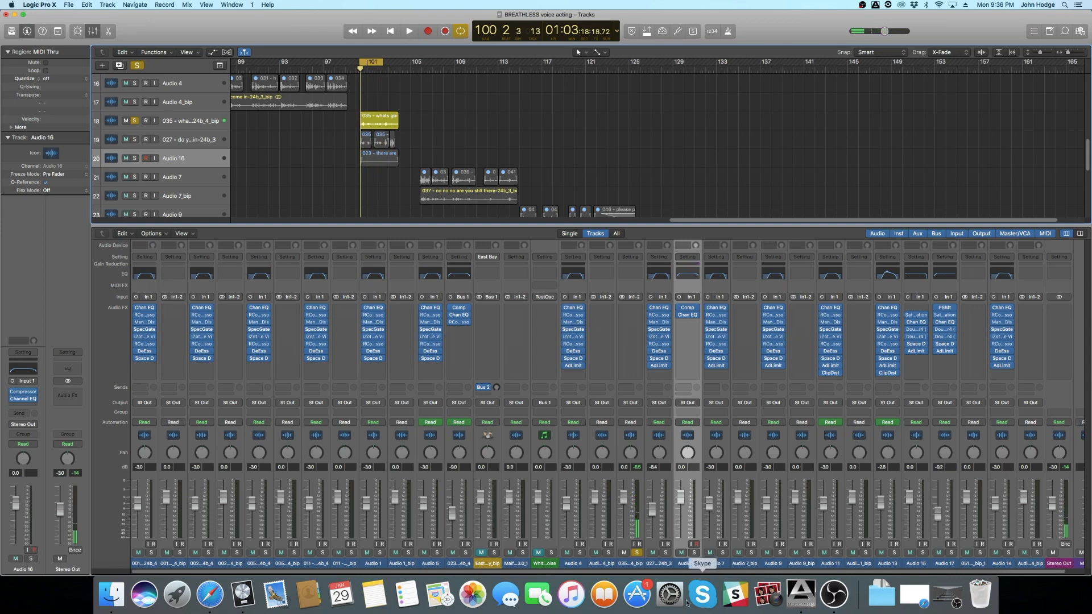
{"action": "left_click", "coordinate": [638, 553]}
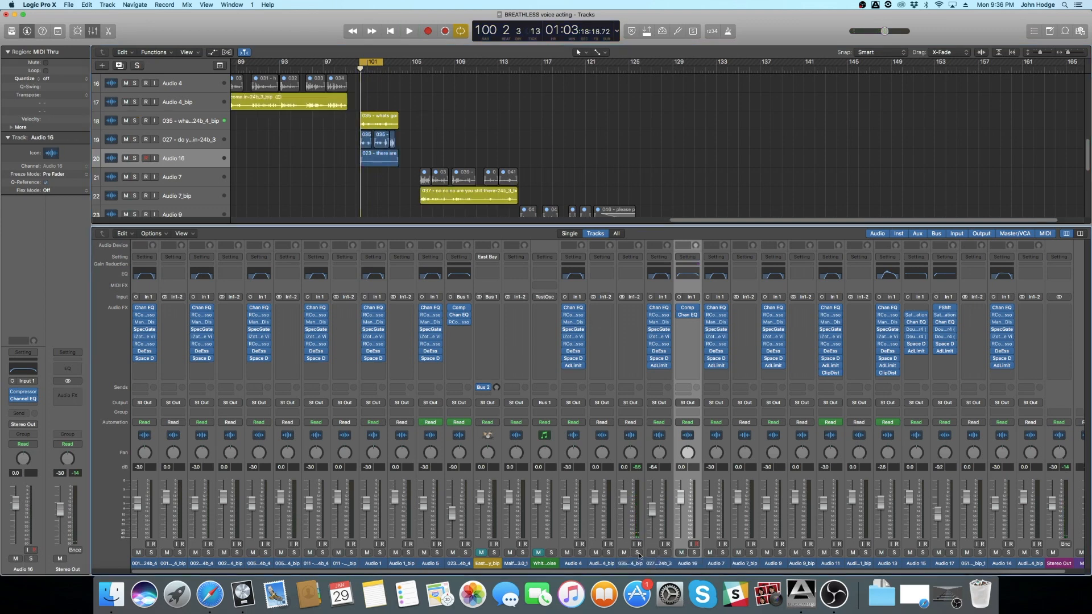
{"action": "left_click", "coordinate": [666, 553]}
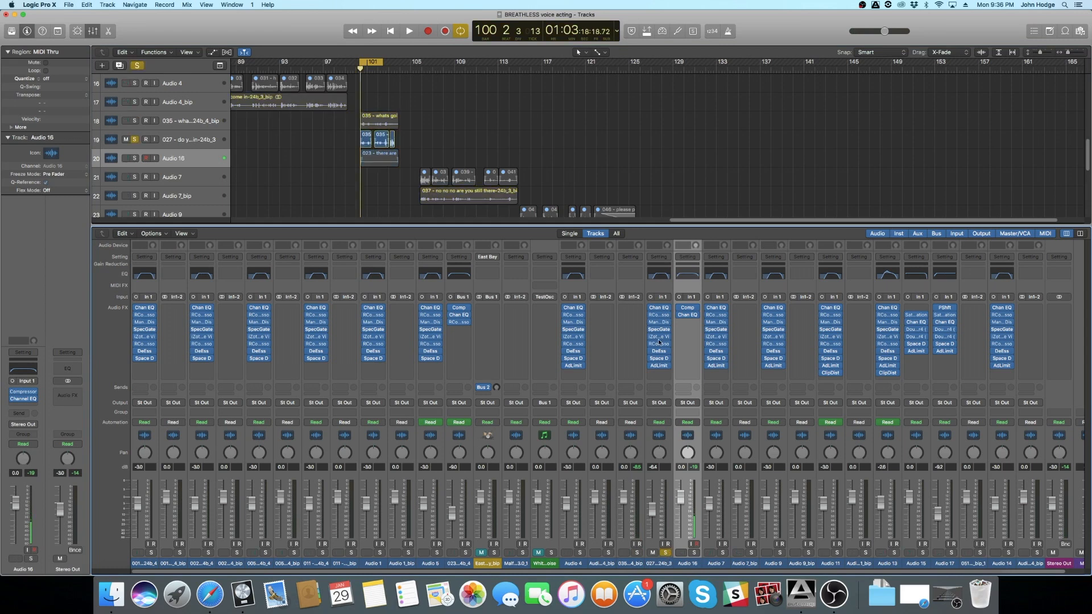
Open the 027 track's Channel EQ, bypass all plug-ins on that track, and play the dry voice
{"action": "left_click", "coordinate": [660, 308]}
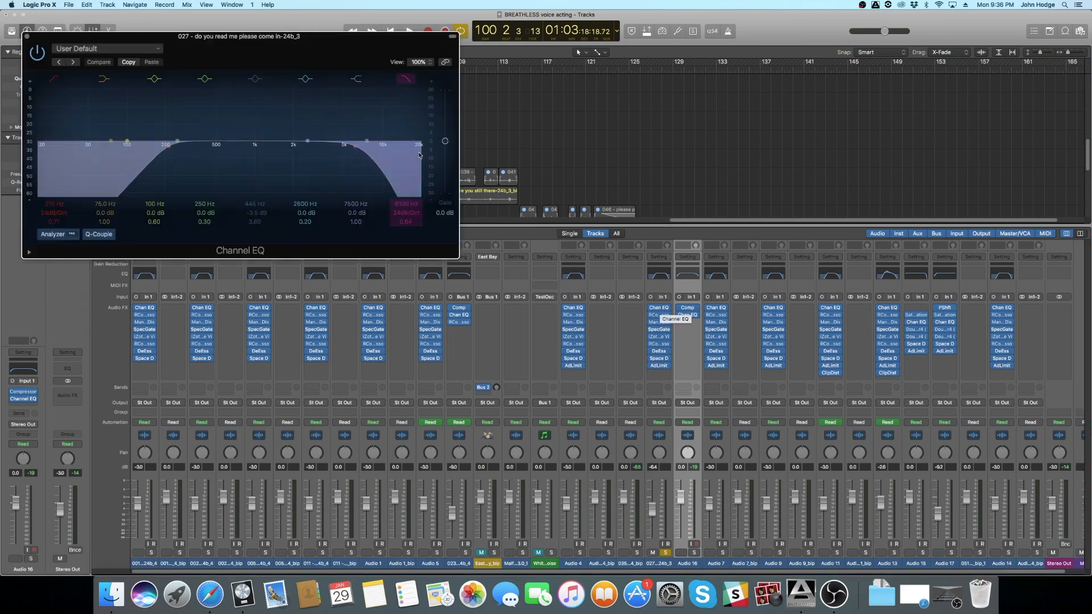
{"action": "left_click_drag", "start_coordinate": [280, 38], "coordinate": [377, 201]}
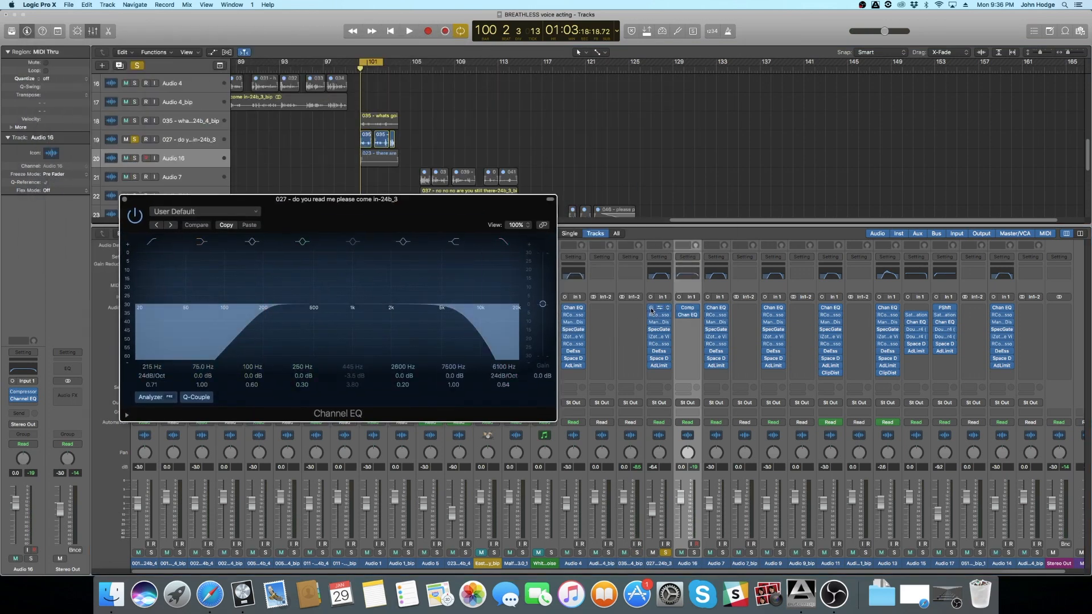
{"action": "left_click", "coordinate": [655, 560]}
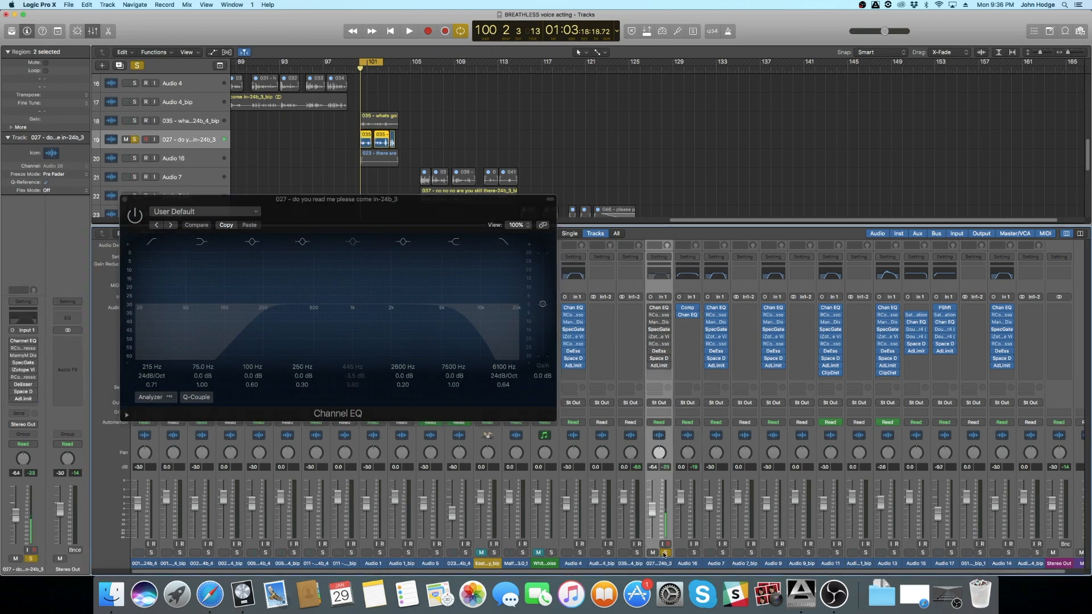
{"action": "left_click_drag", "start_coordinate": [378, 206], "coordinate": [408, 240]}
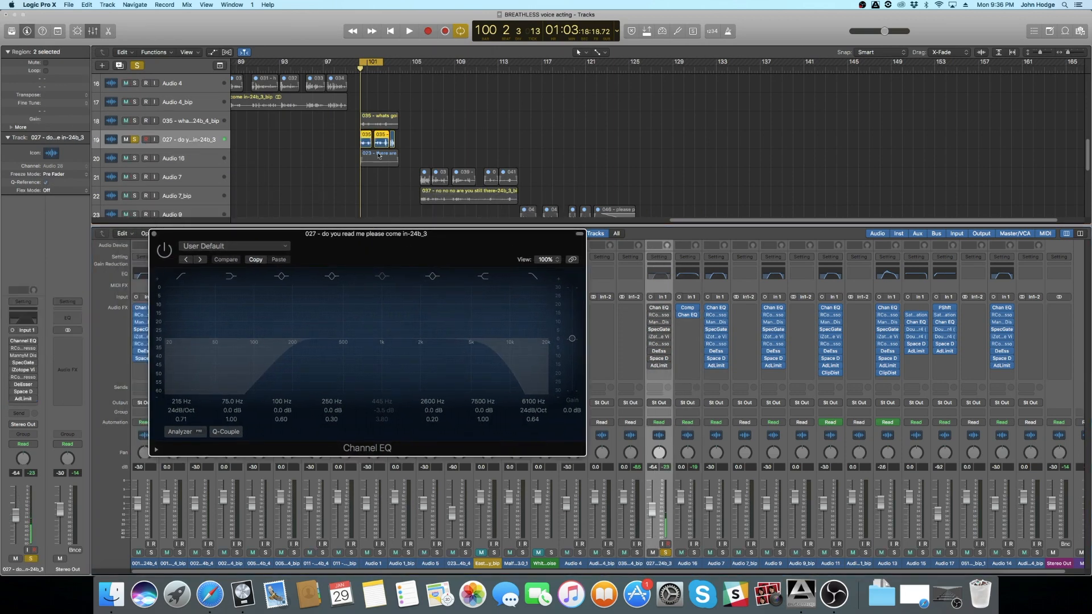
{"action": "key", "text": "space"}
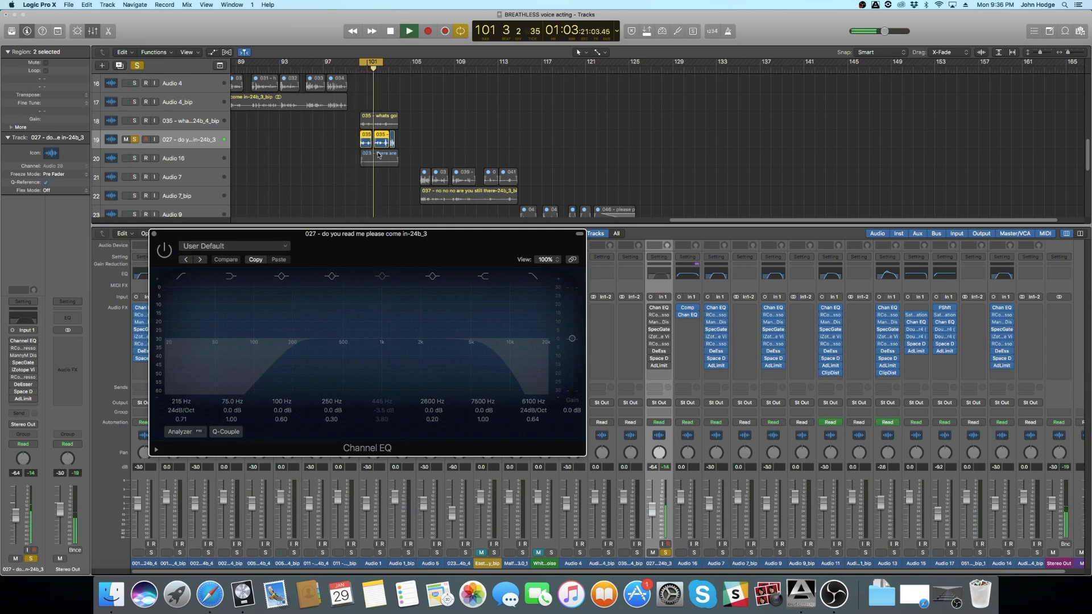
{"action": "key", "text": "space"}
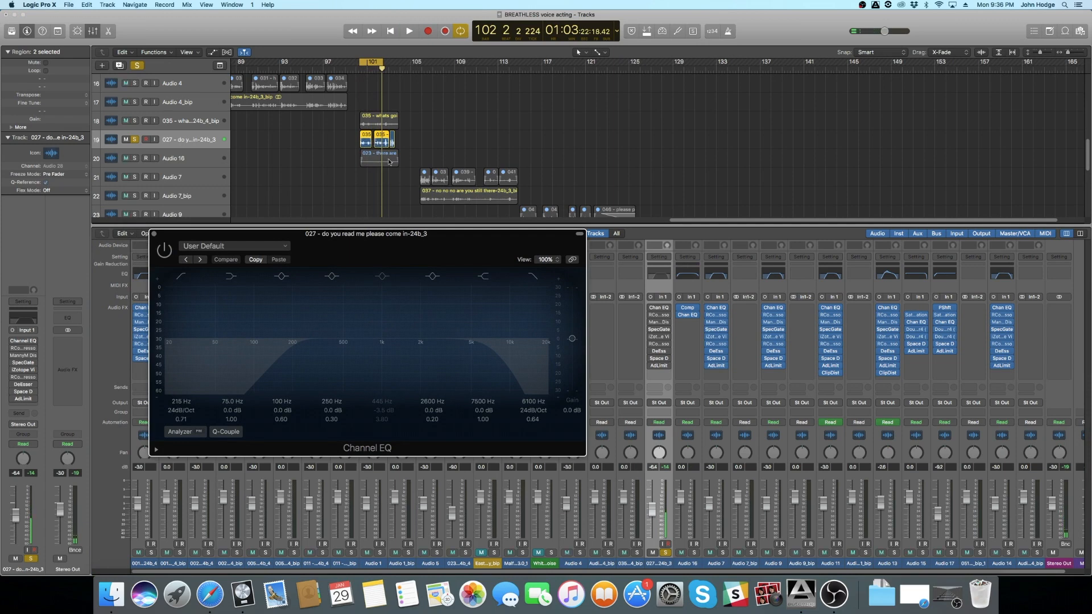
Enable the 027 track's Channel EQ and audition it, switching the high-cut band off and back on during playback
{"action": "left_click_drag", "start_coordinate": [353, 243], "coordinate": [336, 165]}
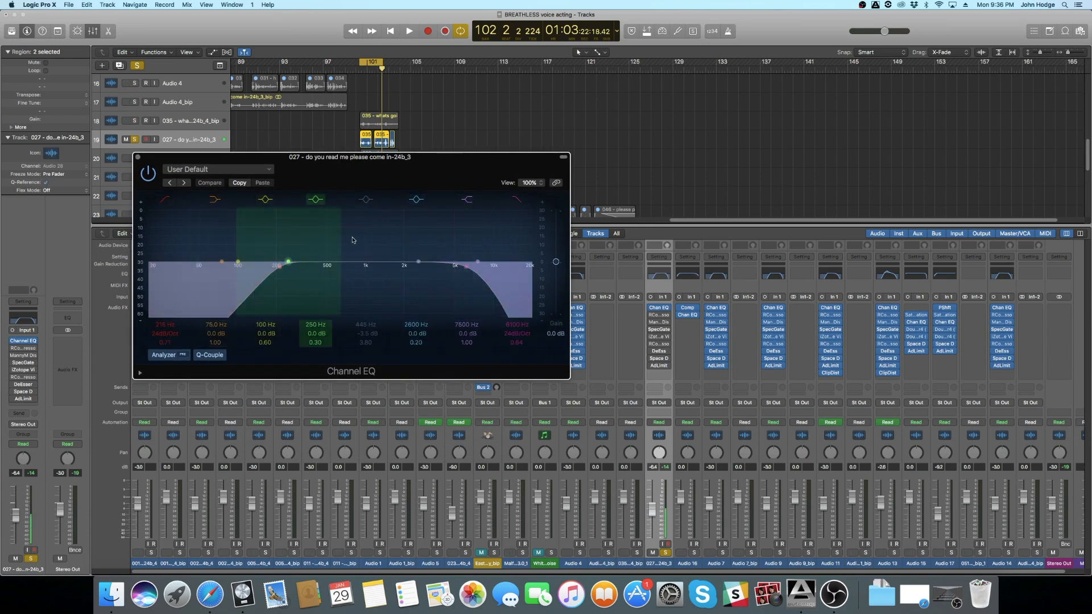
{"action": "key", "text": "space"}
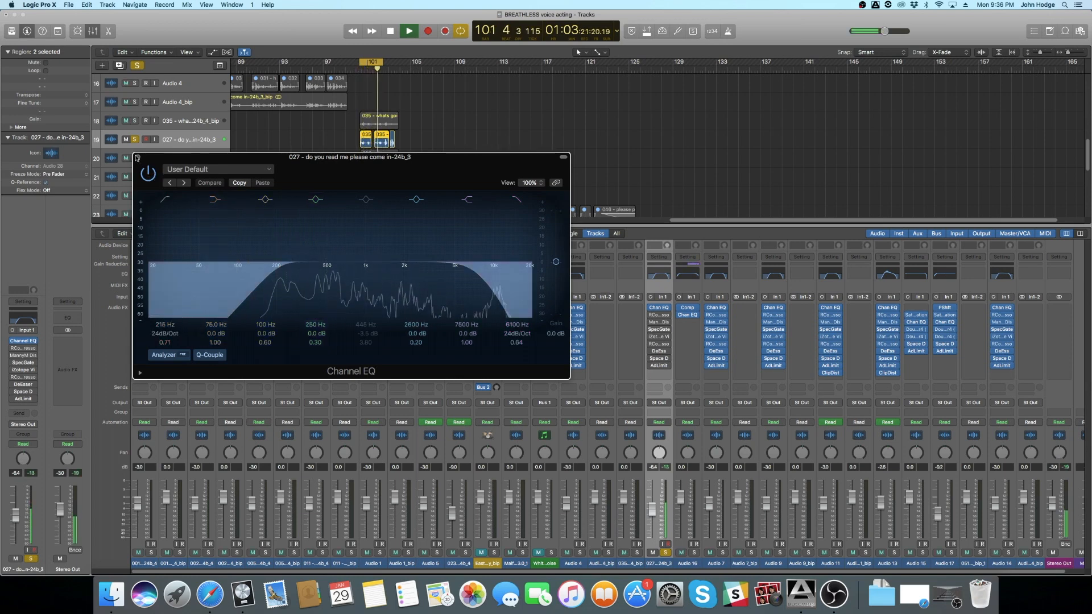
{"action": "left_click", "coordinate": [515, 199]}
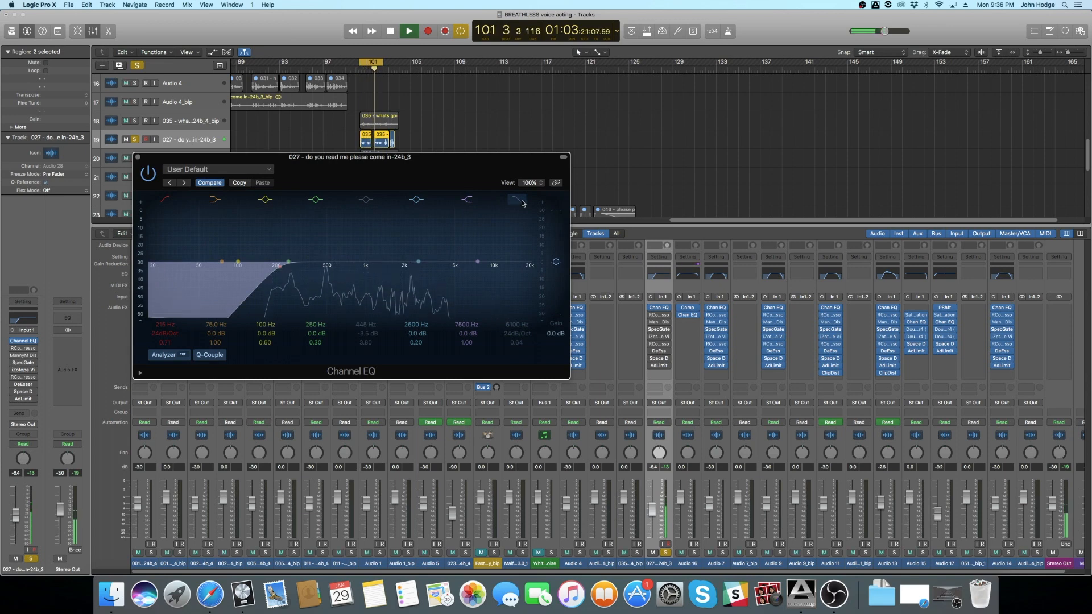
{"action": "left_click", "coordinate": [518, 200]}
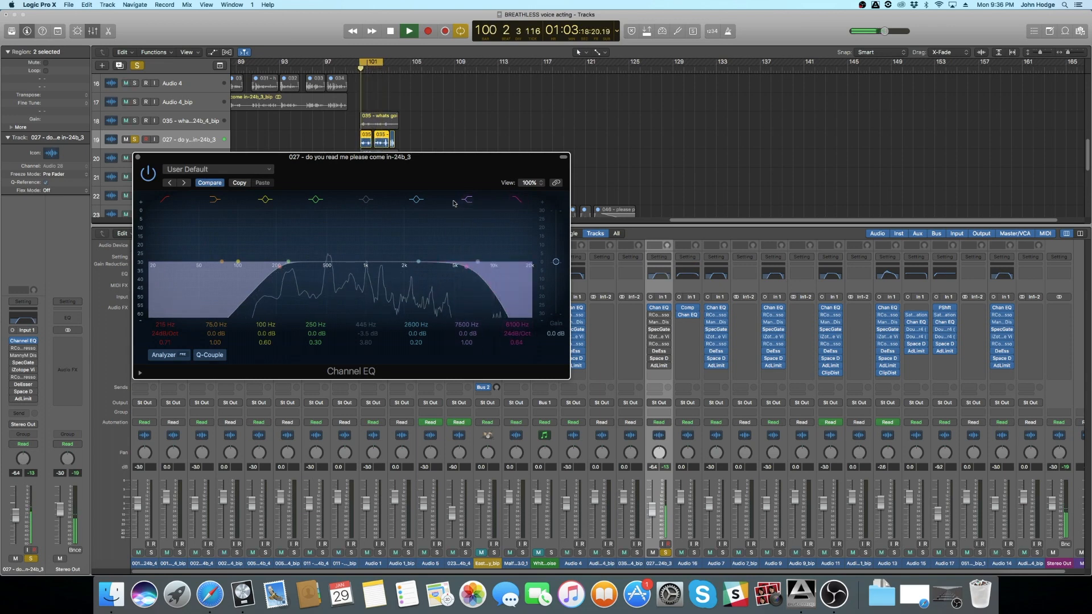
{"action": "key", "text": "space"}
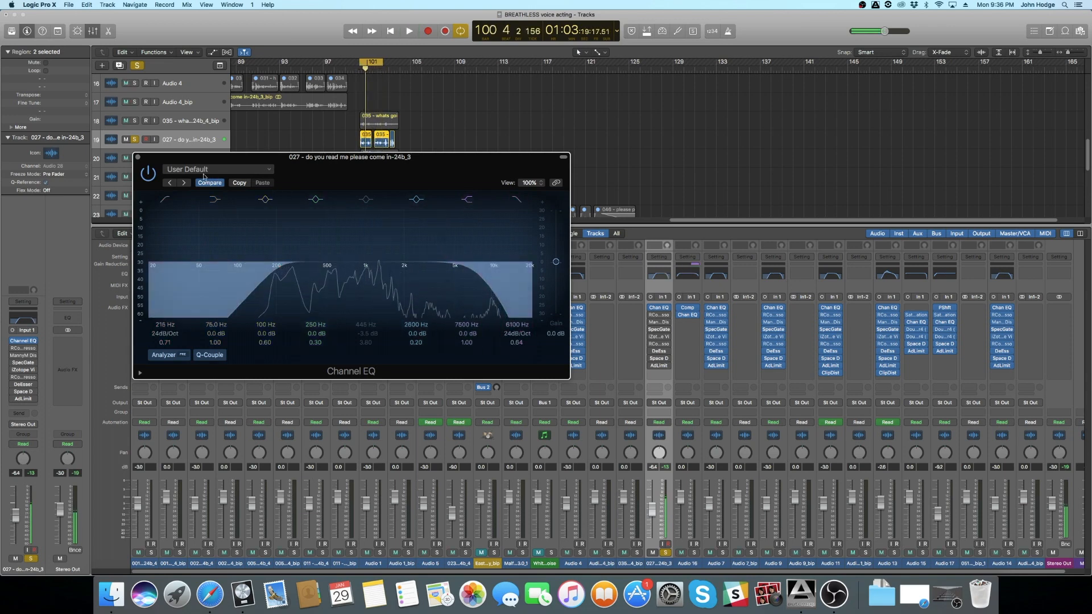
{"action": "left_click", "coordinate": [138, 158]}
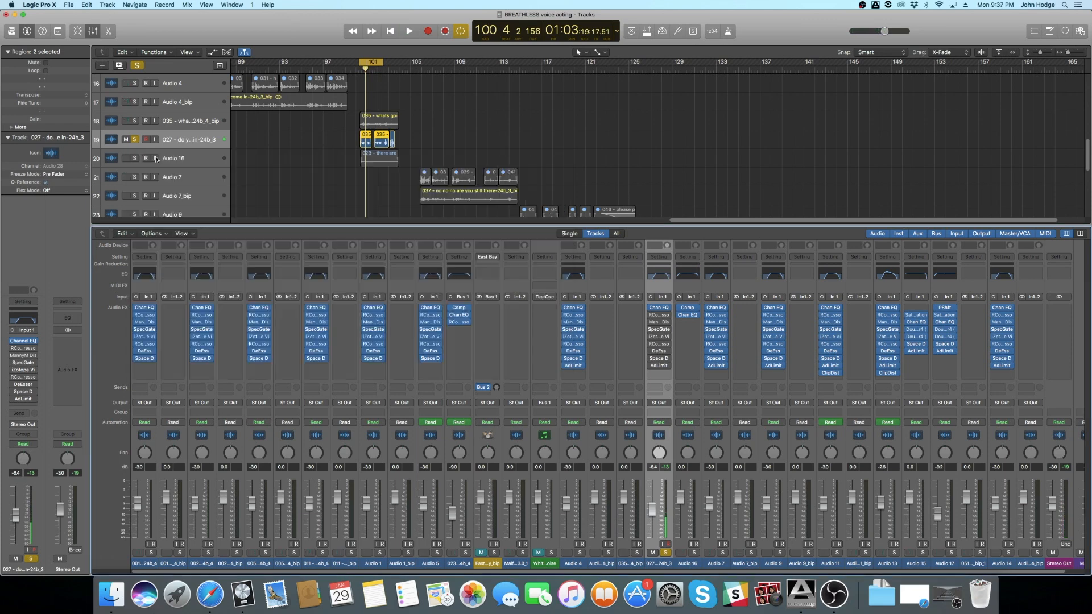
Enable the first RCompressor on the 027 track, with its Smooth Opto preset, and audition the compressed voice
{"action": "left_click", "coordinate": [659, 315]}
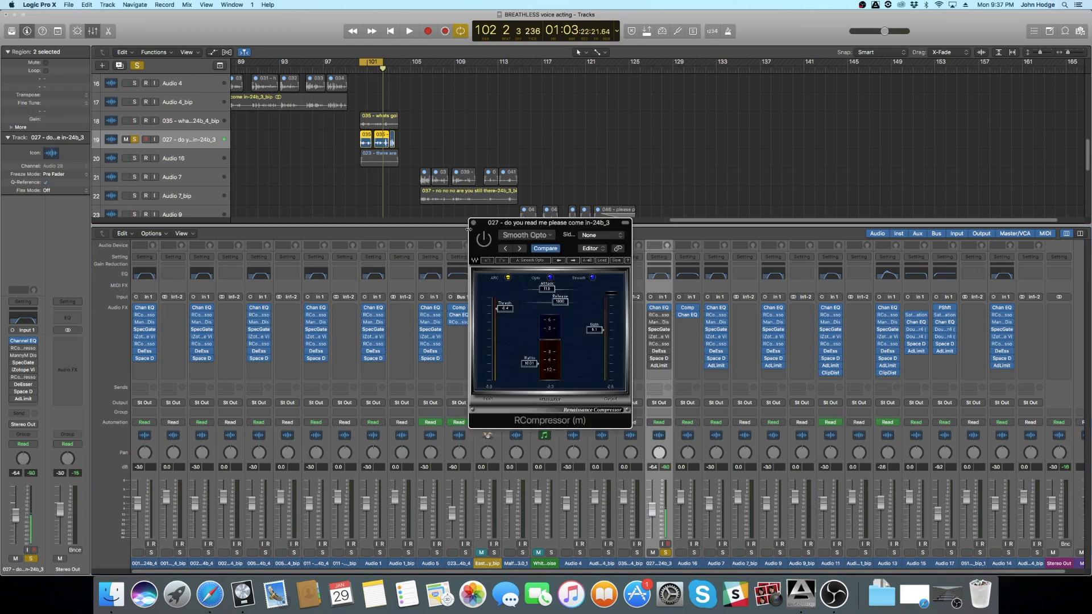
{"action": "left_click_drag", "start_coordinate": [482, 239], "coordinate": [455, 248]}
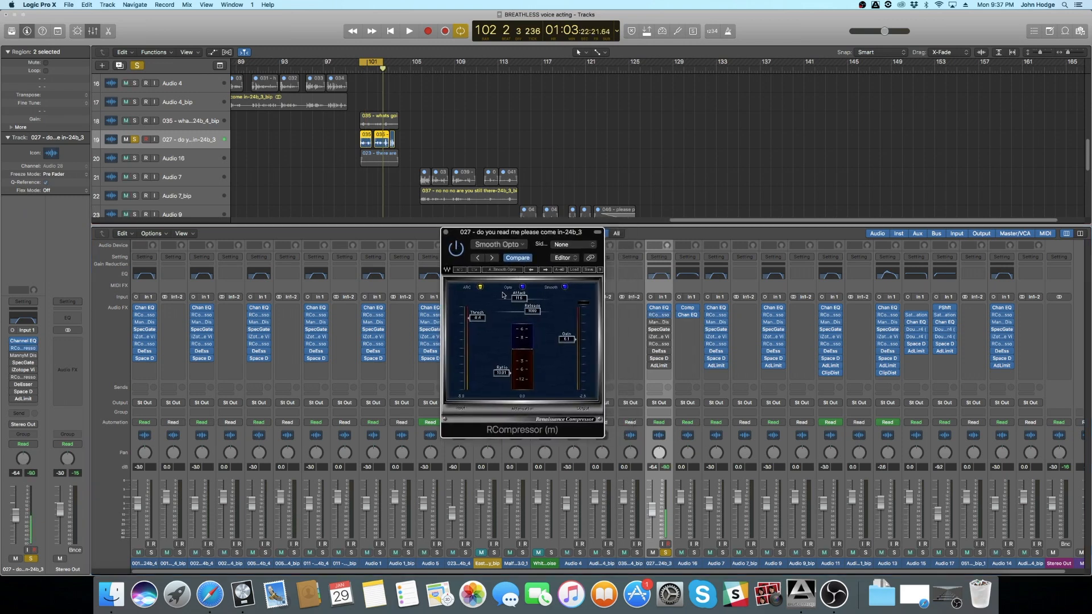
{"action": "key", "text": "space"}
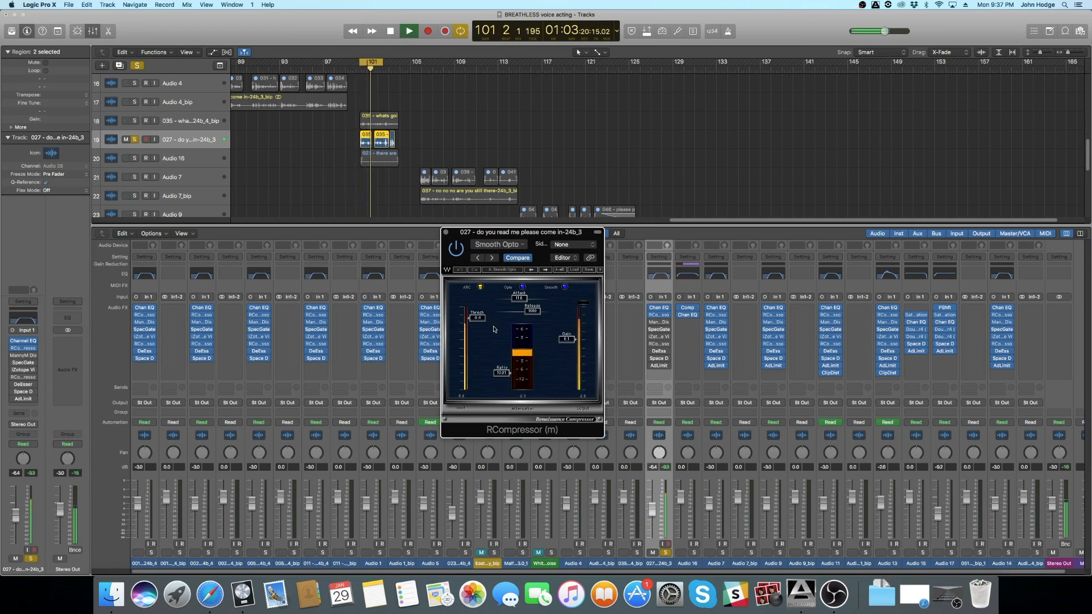
{"action": "key", "text": "space"}
{"action": "left_click", "coordinate": [446, 232]}
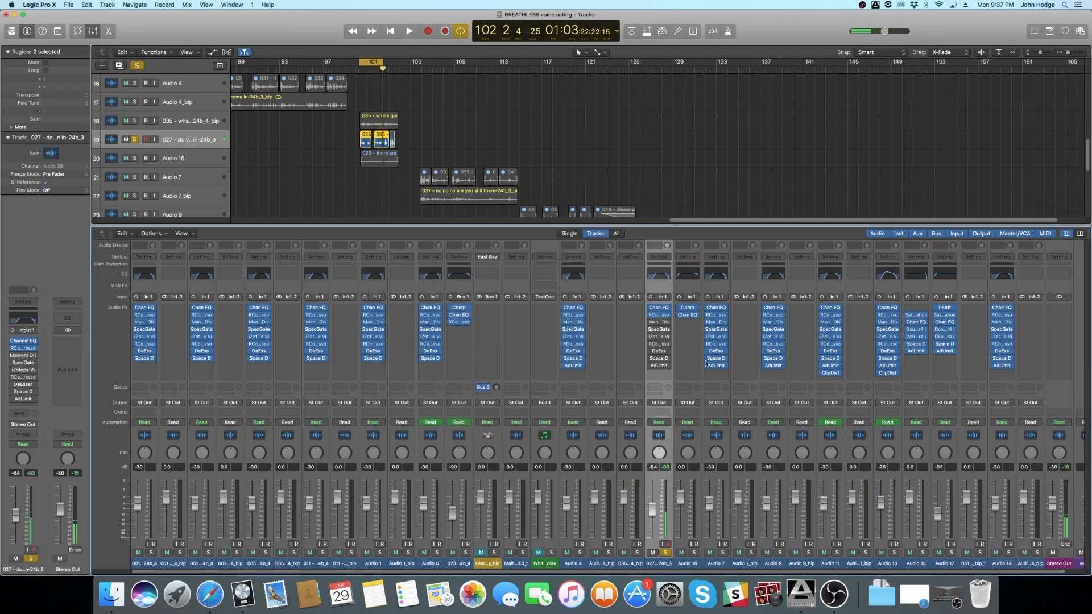
Enable the MannyM Distortion plug-in on the 027 track, with its Exciter preset, and audition the distorted voice
{"action": "left_click", "coordinate": [657, 324]}
{"action": "left_click", "coordinate": [665, 240]}
{"action": "left_click", "coordinate": [660, 323]}
{"action": "left_click_drag", "start_coordinate": [182, 50], "coordinate": [500, 258]}
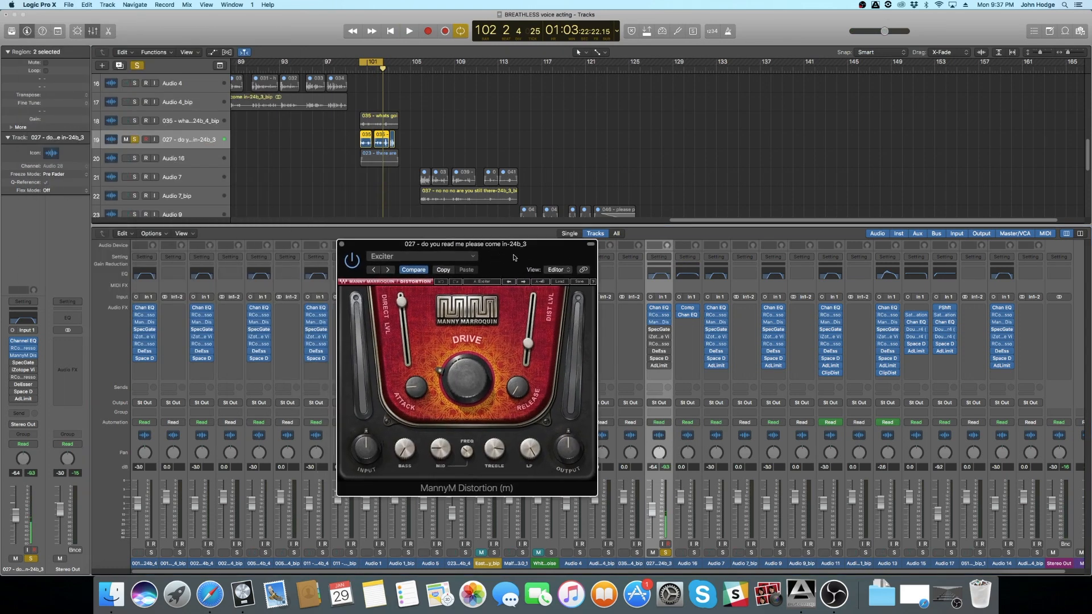
{"action": "key", "text": "space"}
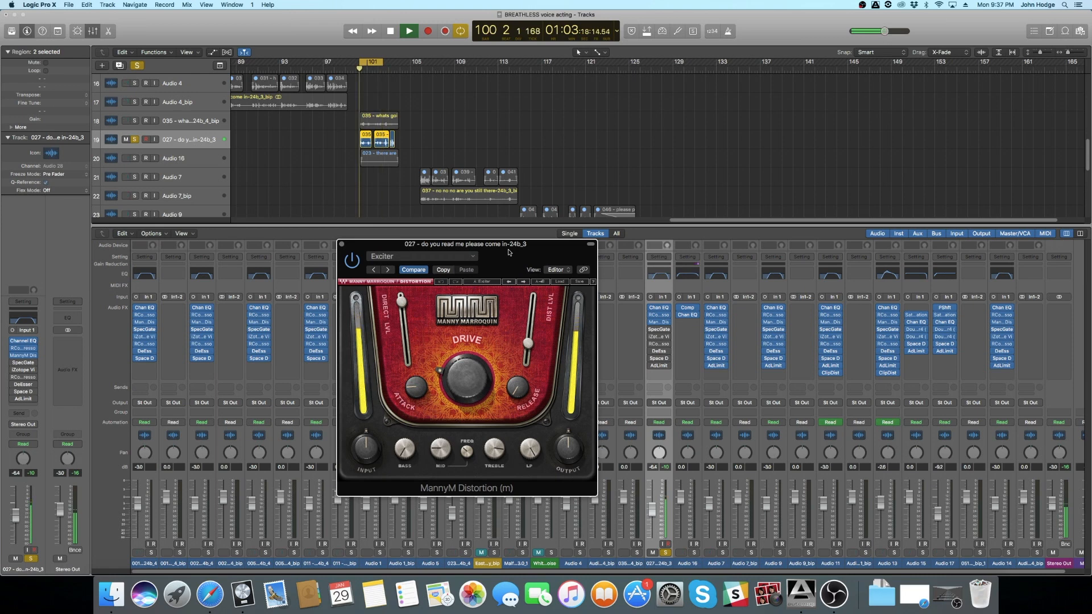
{"action": "key", "text": "space"}
{"action": "left_click", "coordinate": [341, 245]}
Enable the Spectral Gate on the 027 track, with its Crunchy Bandpass preset, and audition the voice through it
{"action": "mouse_move", "coordinate": [664, 322]}
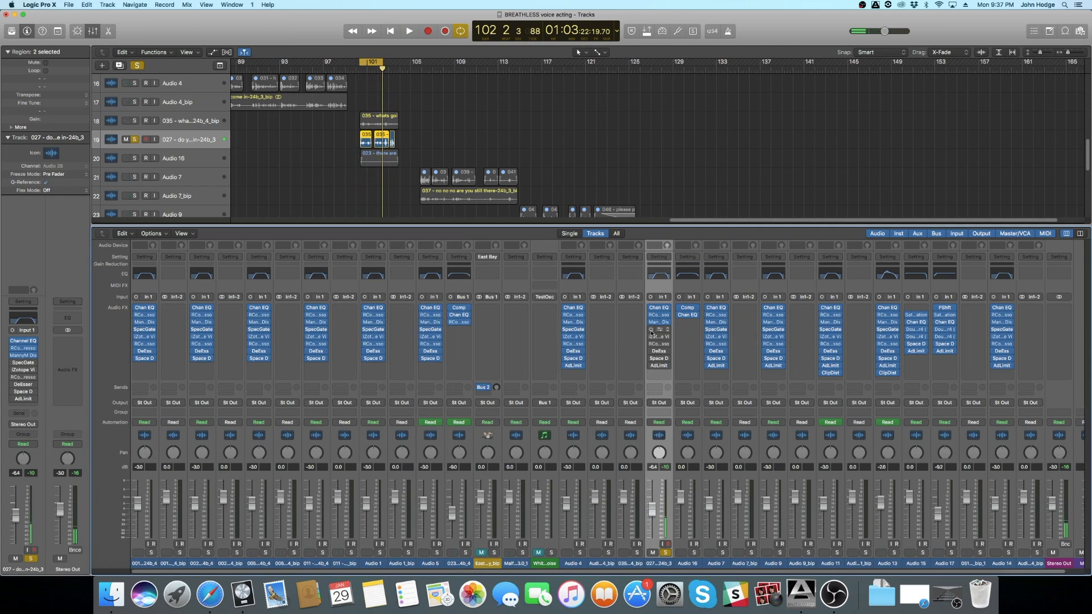
{"action": "left_click", "coordinate": [660, 329]}
{"action": "left_click_drag", "start_coordinate": [219, 52], "coordinate": [486, 308]}
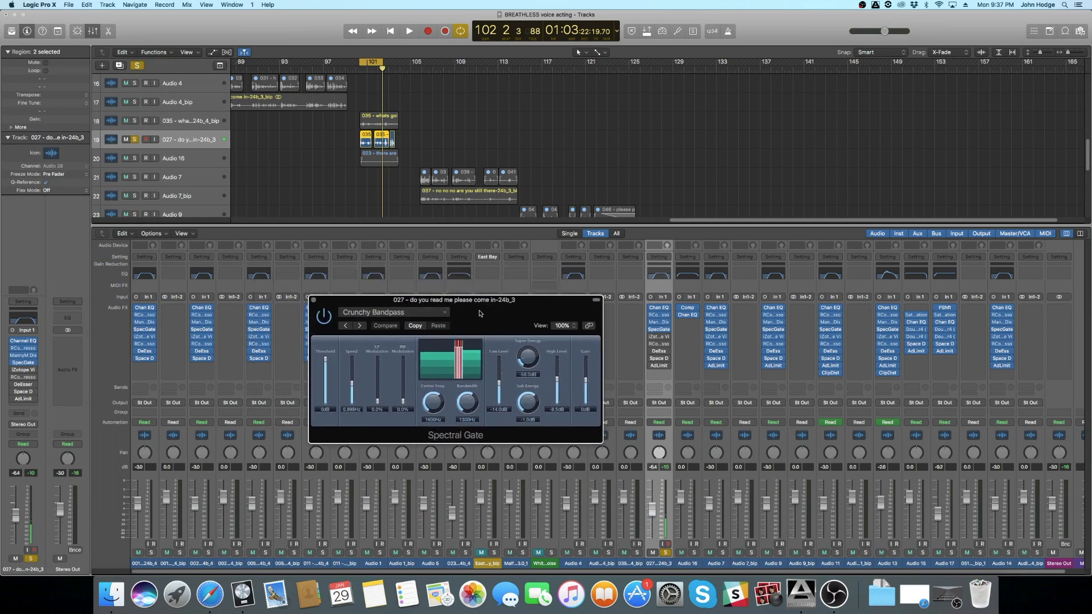
{"action": "key", "text": "space"}
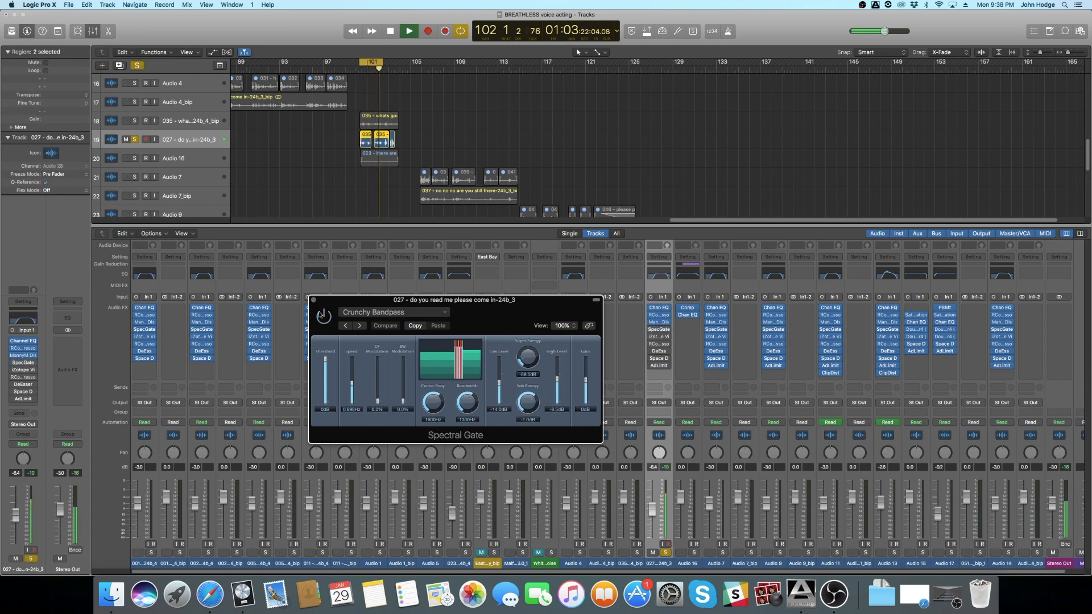
{"action": "key", "text": "space"}
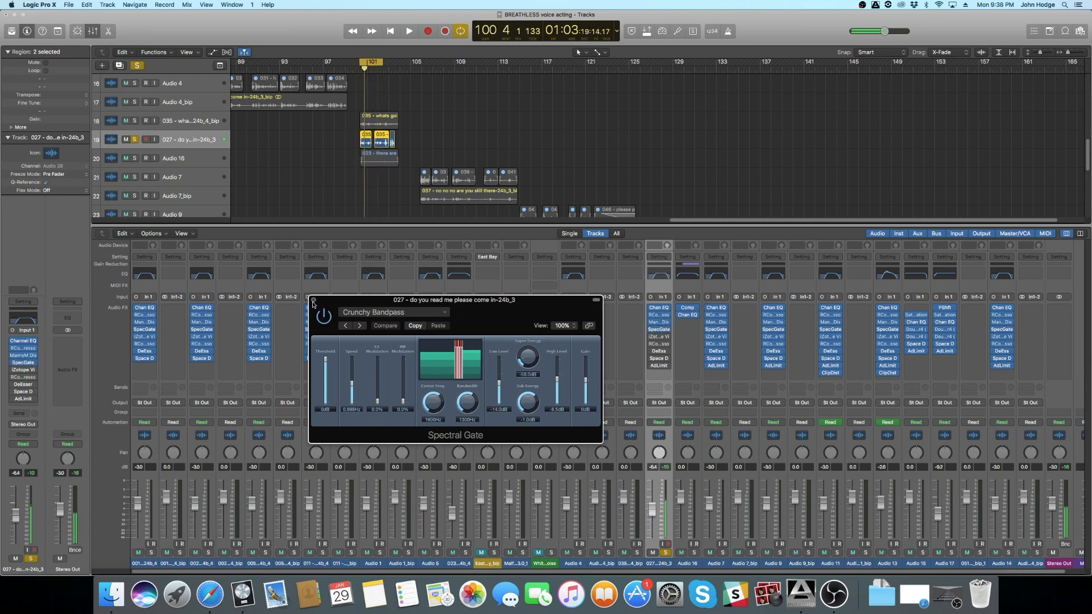
{"action": "left_click", "coordinate": [314, 300]}
Enable iZotope Vinyl on the 027 track, with its Default preset, and audition its effect on the voice
{"action": "left_click", "coordinate": [660, 339]}
{"action": "left_click", "coordinate": [655, 337]}
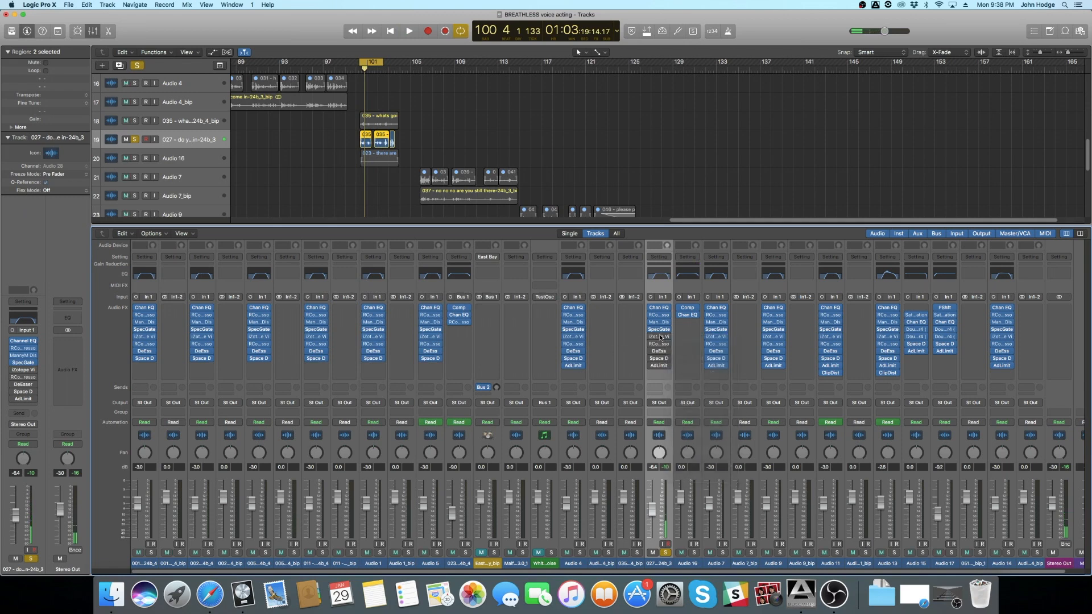
{"action": "left_click", "coordinate": [655, 337]}
{"action": "left_click_drag", "start_coordinate": [140, 33], "coordinate": [556, 255]}
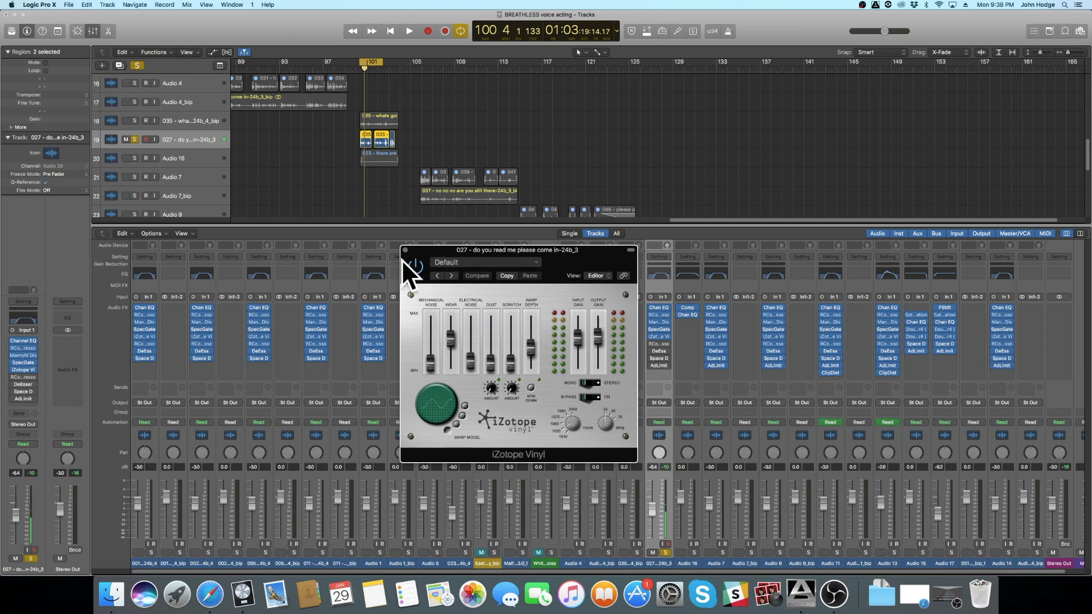
{"action": "key", "text": "space"}
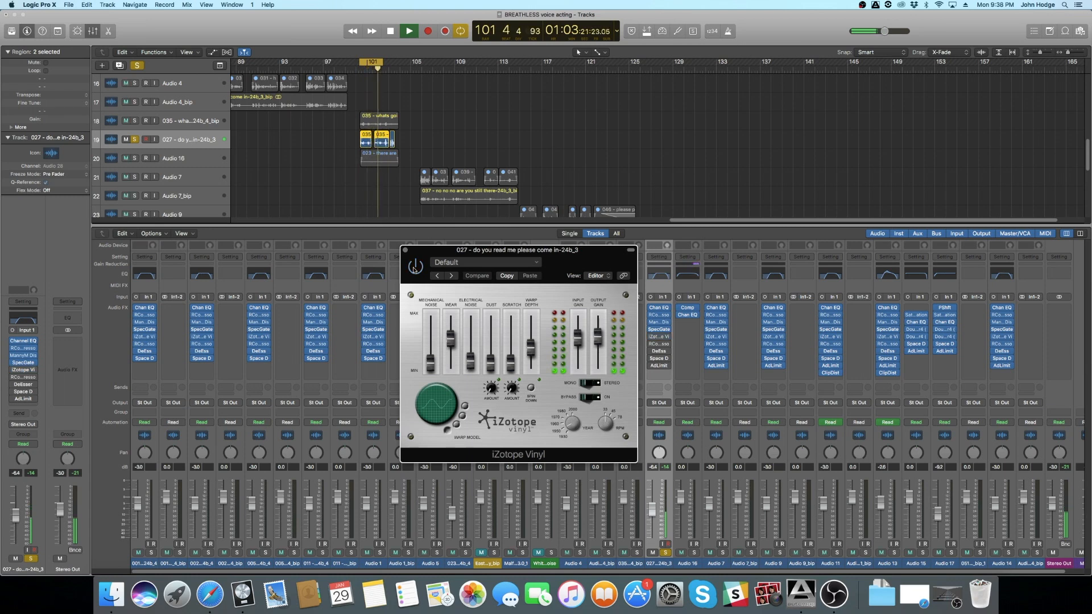
{"action": "left_click", "coordinate": [405, 250]}
{"action": "key", "text": "space"}
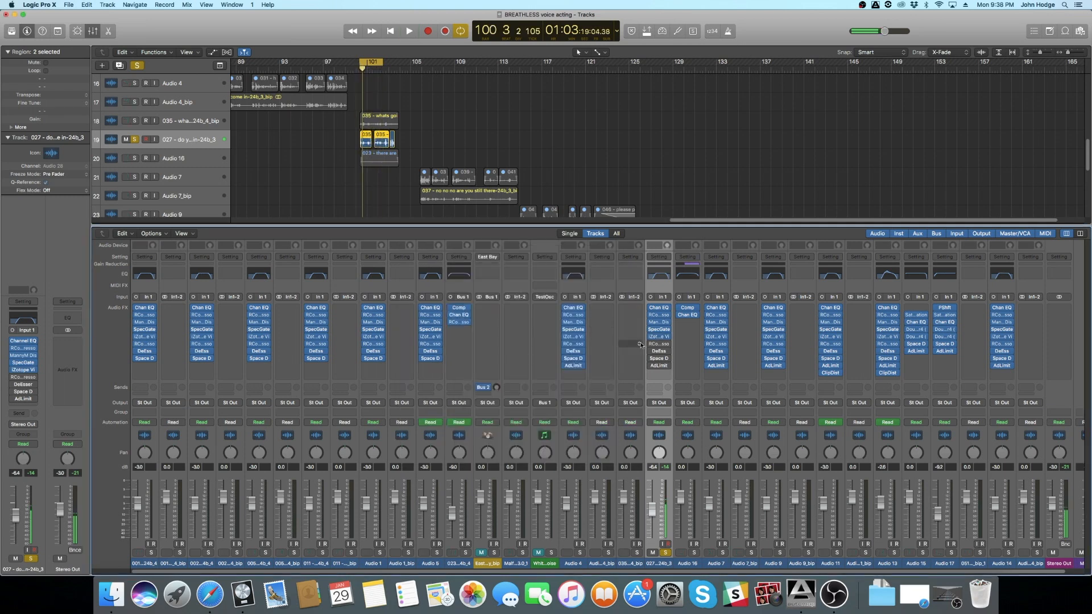
Enable the second RCompressor, placed after iZotope Vinyl on the 027 track, and audition the voice through it
{"action": "left_click", "coordinate": [657, 344]}
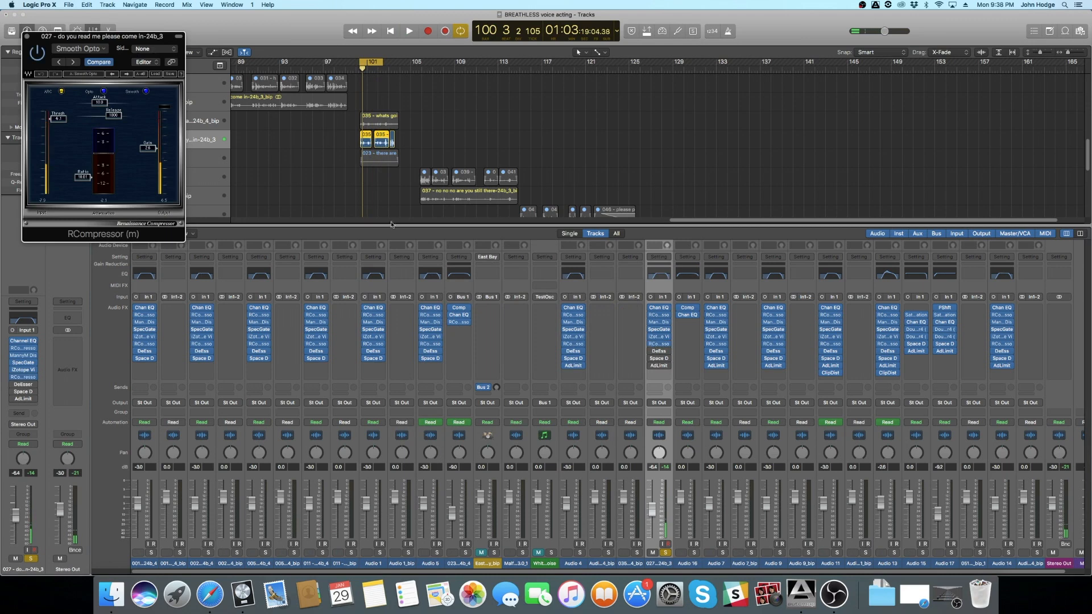
{"action": "left_click_drag", "start_coordinate": [146, 37], "coordinate": [471, 249]}
{"action": "key", "text": "space"}
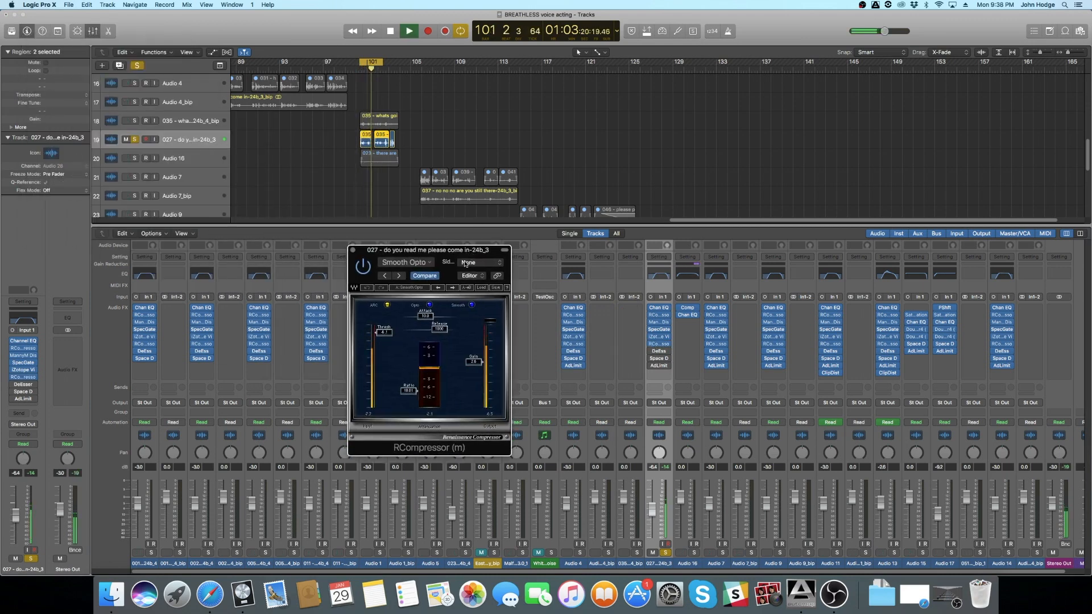
{"action": "key", "text": "space"}
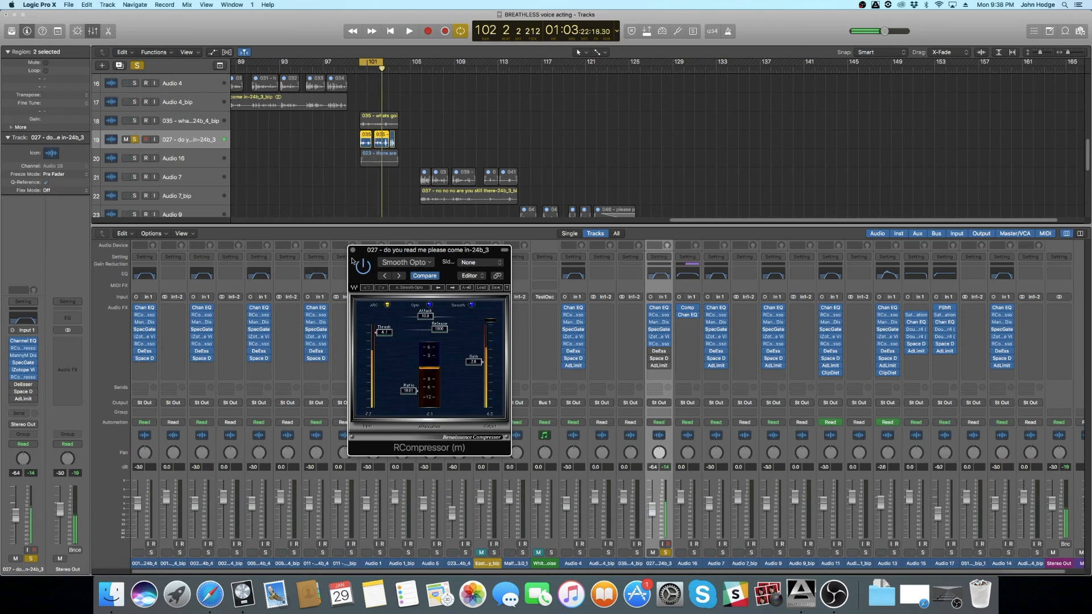
{"action": "left_click", "coordinate": [352, 250]}
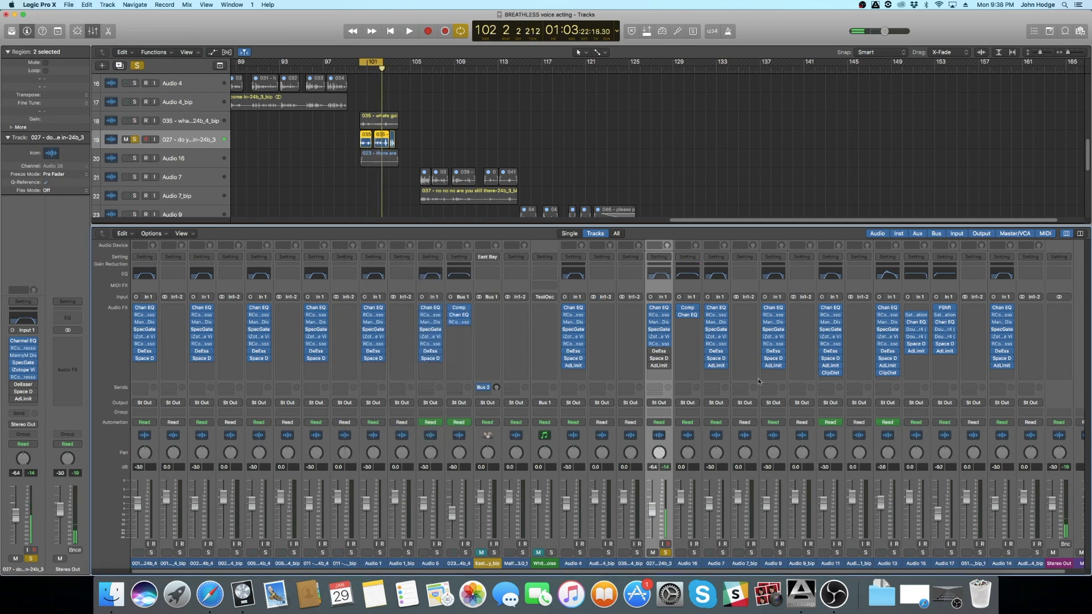
Enable the DeEsser on the 027 track, with its Female Voice DeEsser preset, and audition the voice through it
{"action": "left_click", "coordinate": [659, 353]}
{"action": "left_click_drag", "start_coordinate": [134, 53], "coordinate": [529, 305]}
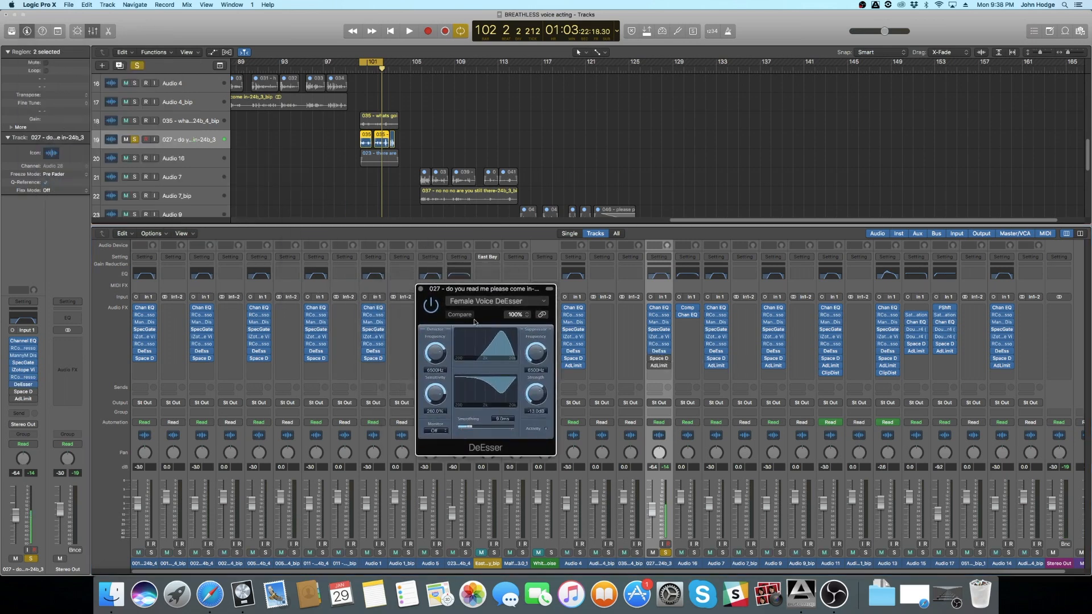
{"action": "key", "text": "space"}
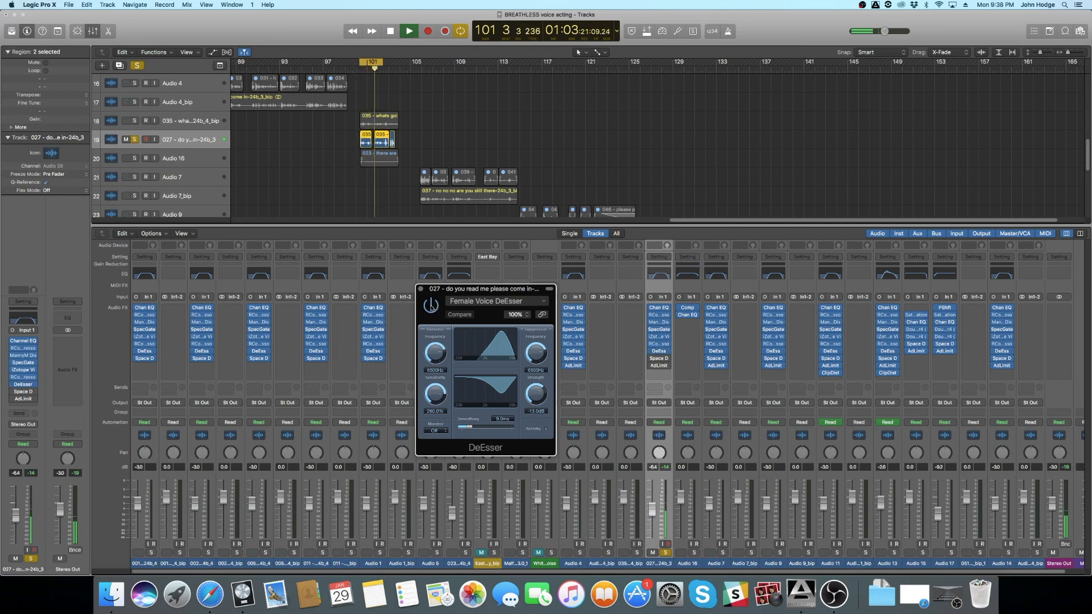
{"action": "key", "text": "space"}
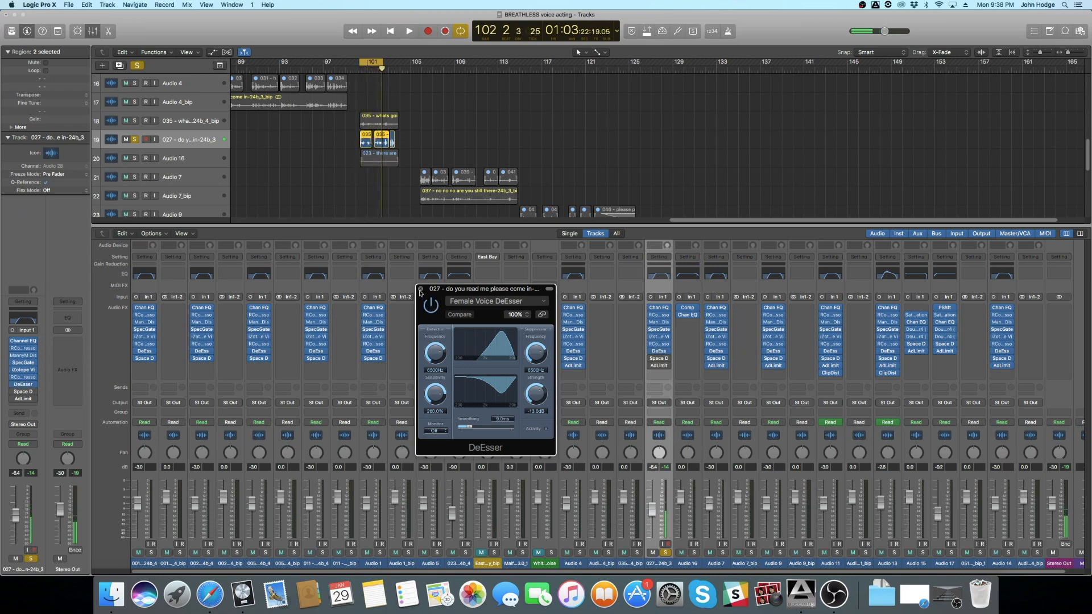
{"action": "key", "text": "z"}
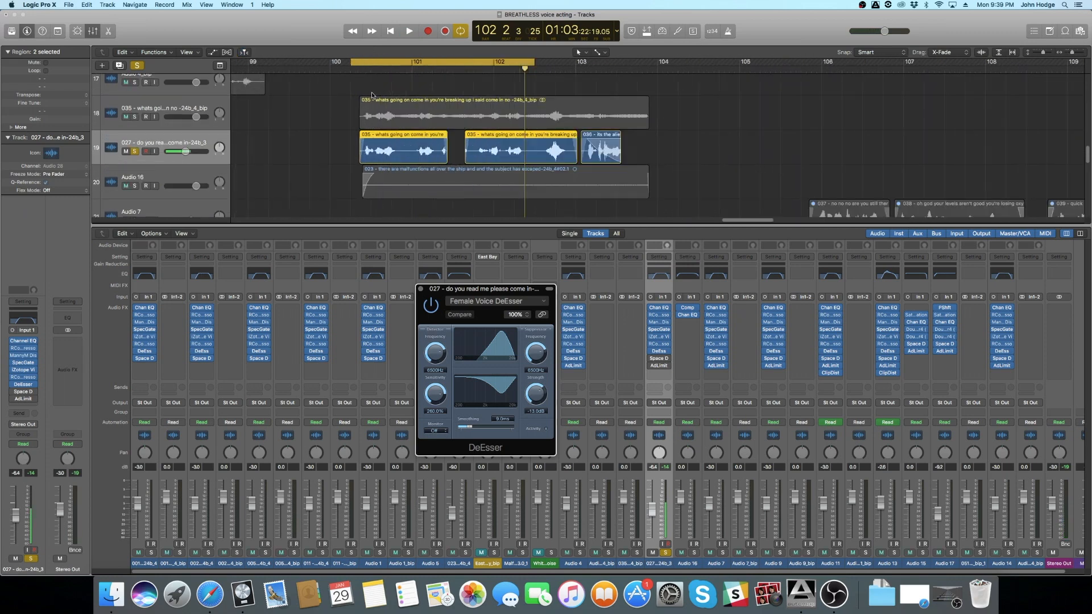
{"action": "key", "text": "space"}
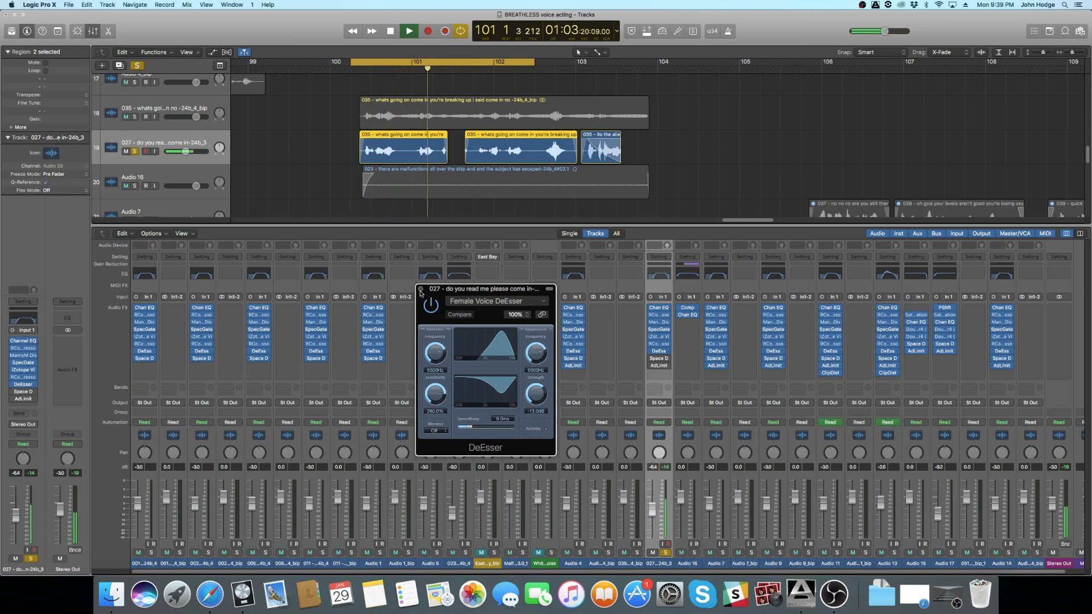
{"action": "key", "text": "space"}
{"action": "key", "text": "v"}
Enable Space Designer on the 027 track, with its 0.2s Small Space preset, and audition the voice through it
{"action": "left_click", "coordinate": [652, 359]}
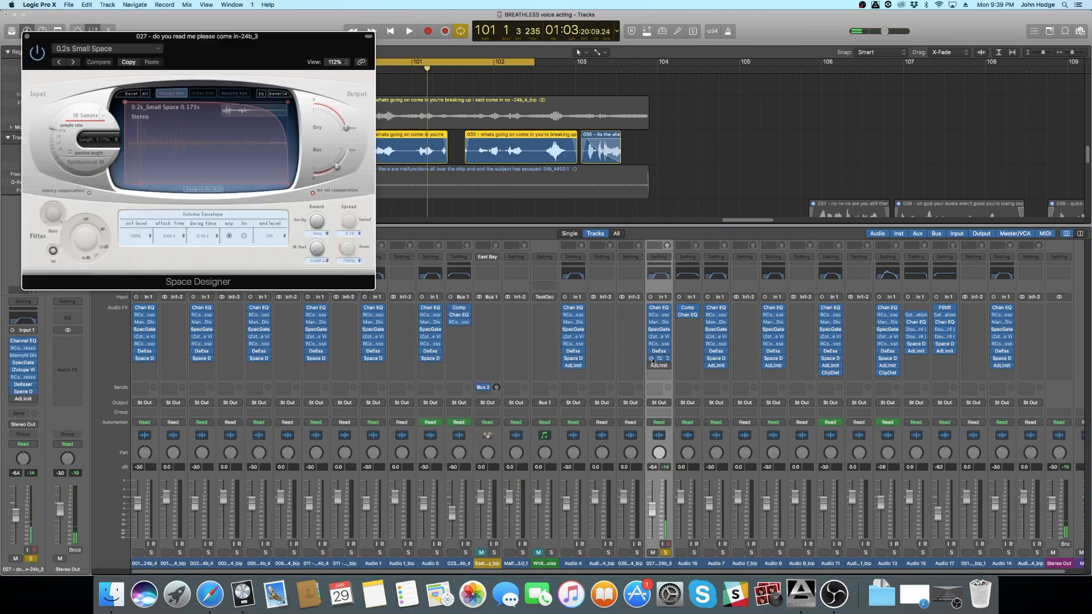
{"action": "left_click_drag", "start_coordinate": [244, 47], "coordinate": [459, 256]}
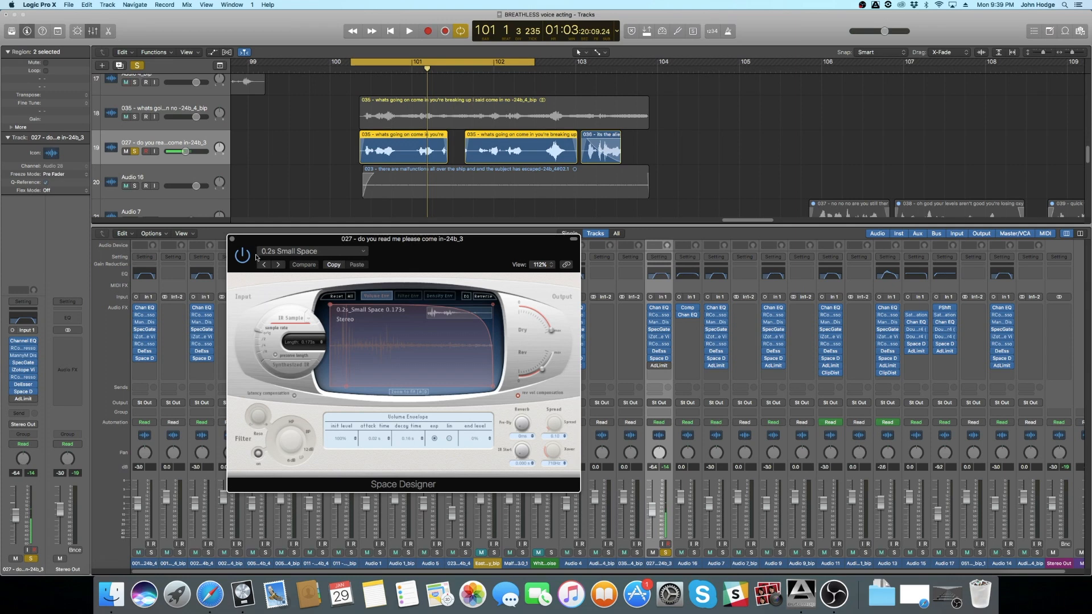
{"action": "left_click_drag", "start_coordinate": [257, 241], "coordinate": [253, 251]}
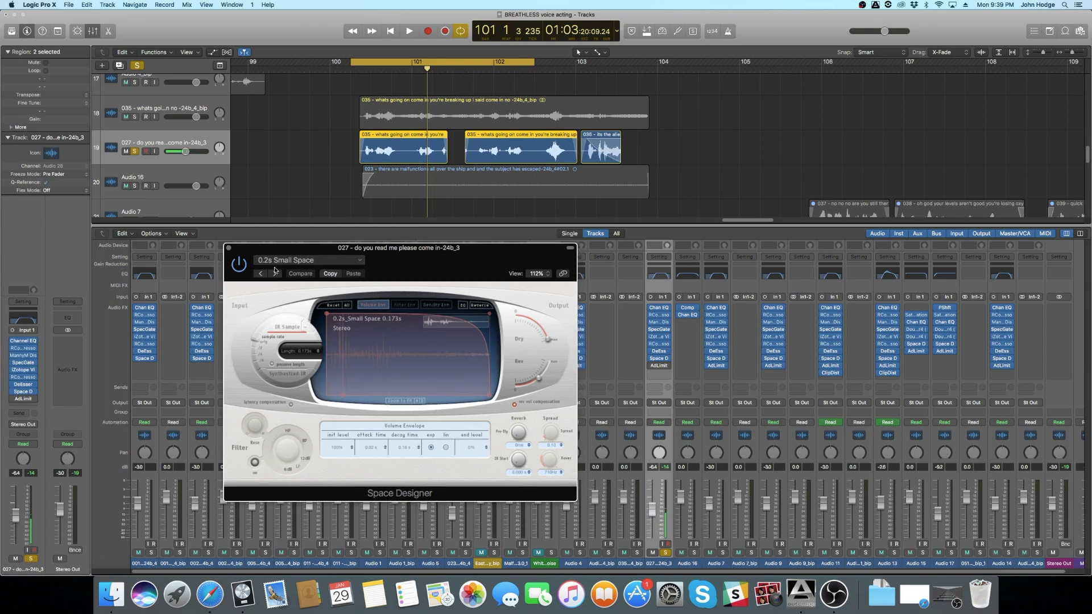
{"action": "key", "text": "space"}
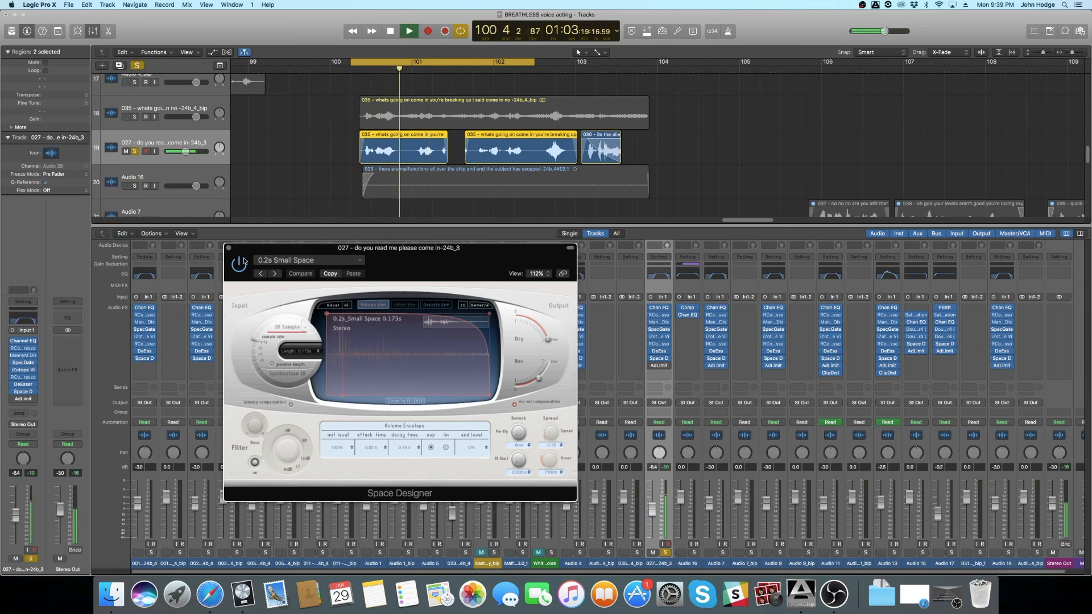
{"action": "key", "text": "space"}
{"action": "left_click", "coordinate": [228, 248]}
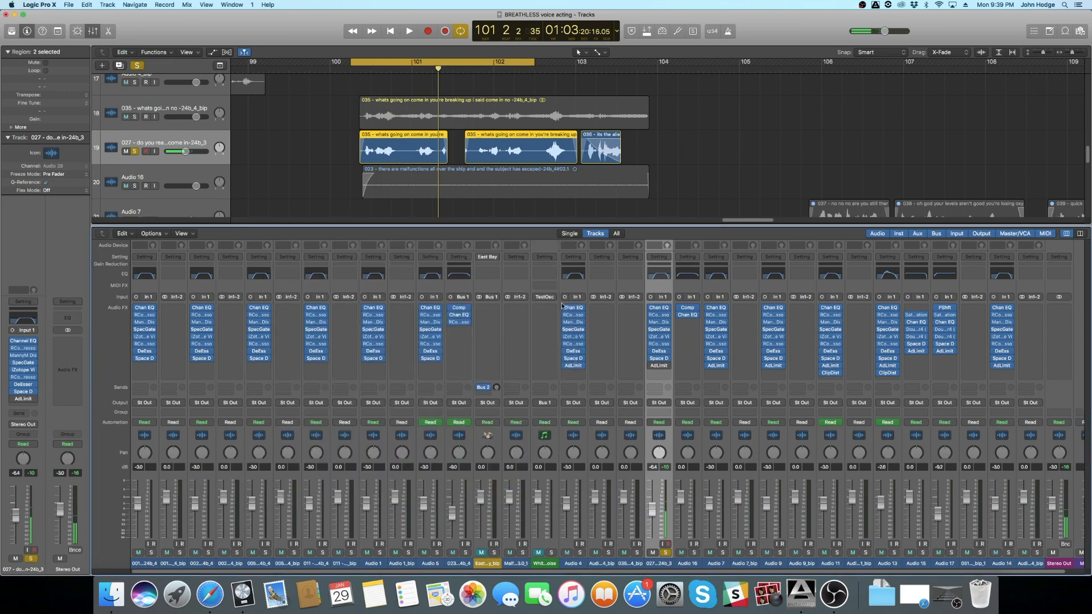
Enable the Adaptive Limiter on the 027 track, with its User Default preset, and audition the limited voice
{"action": "left_click", "coordinate": [656, 369]}
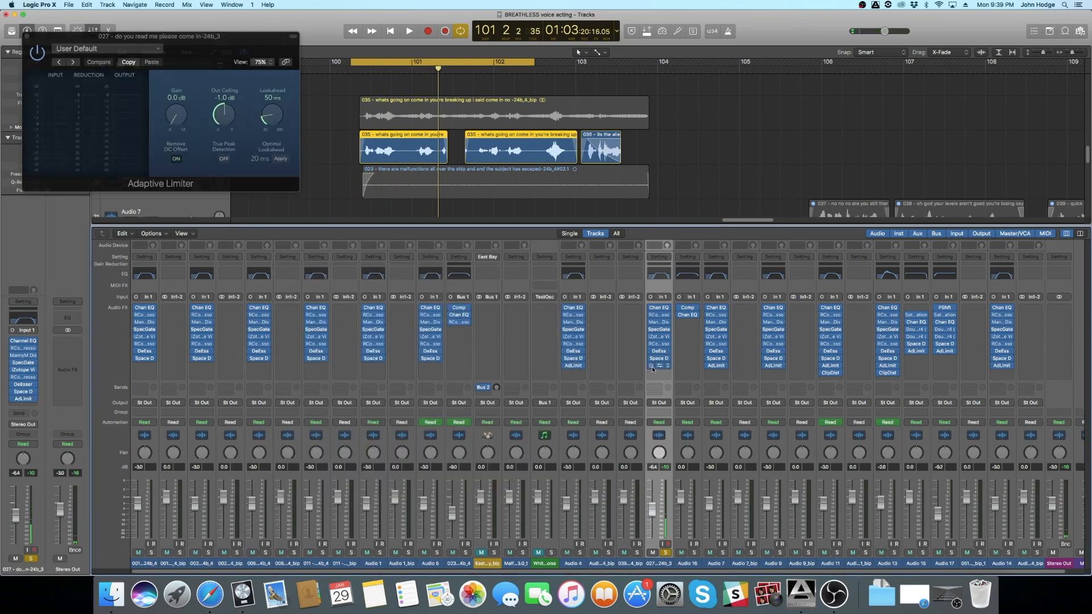
{"action": "left_click_drag", "start_coordinate": [194, 43], "coordinate": [449, 236]}
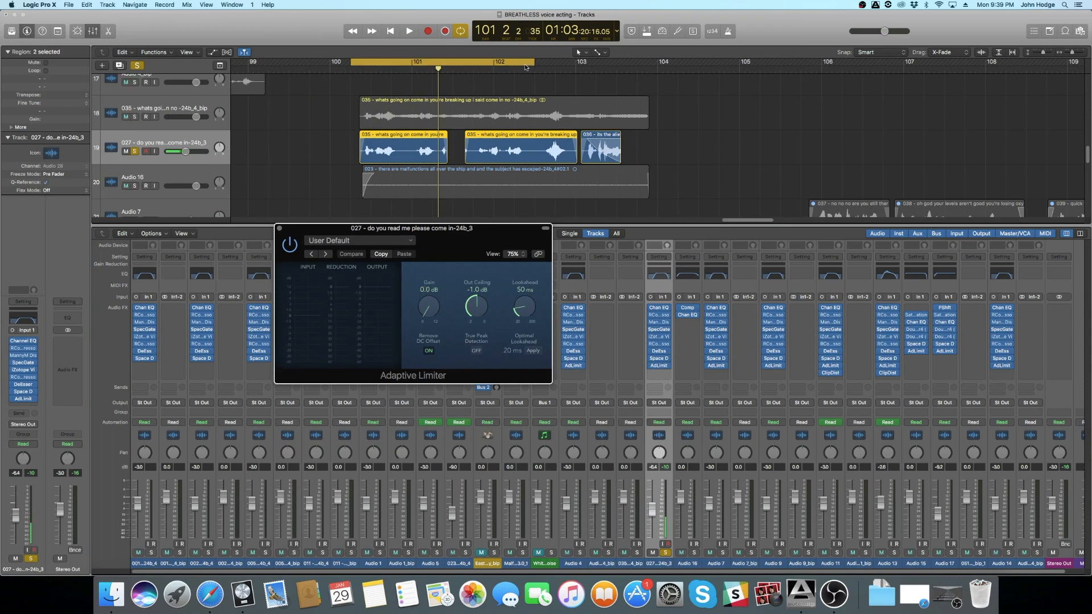
{"action": "key", "text": "space"}
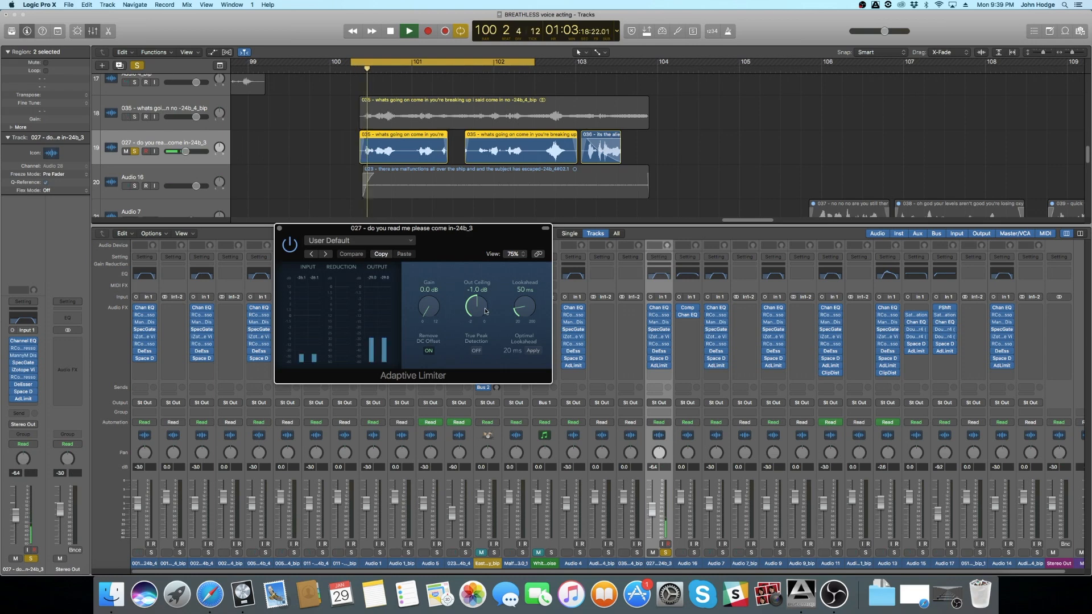
{"action": "key", "text": "space"}
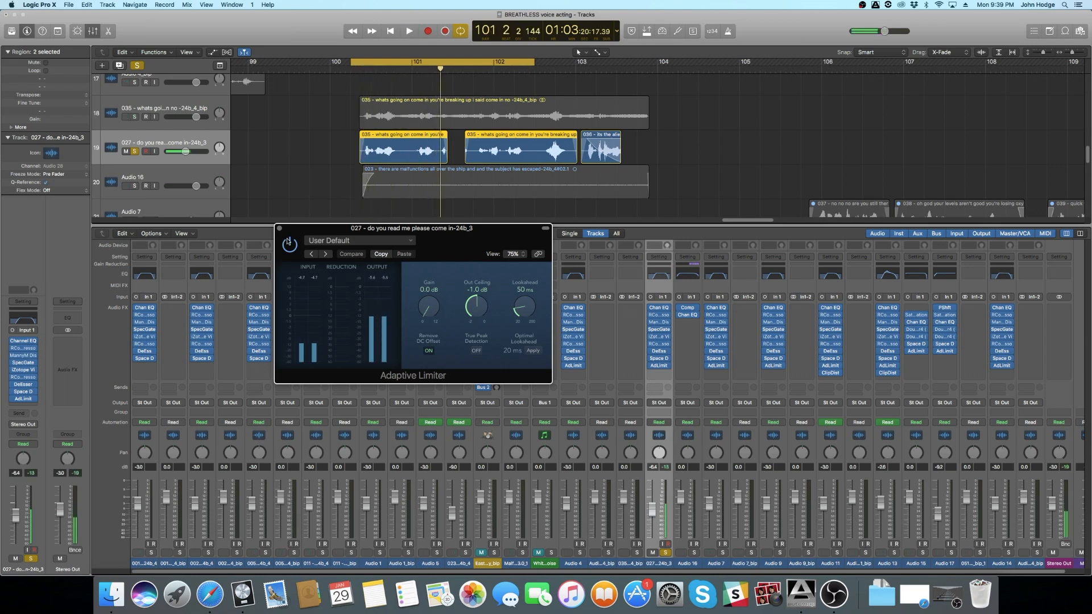
{"action": "left_click", "coordinate": [279, 228]}
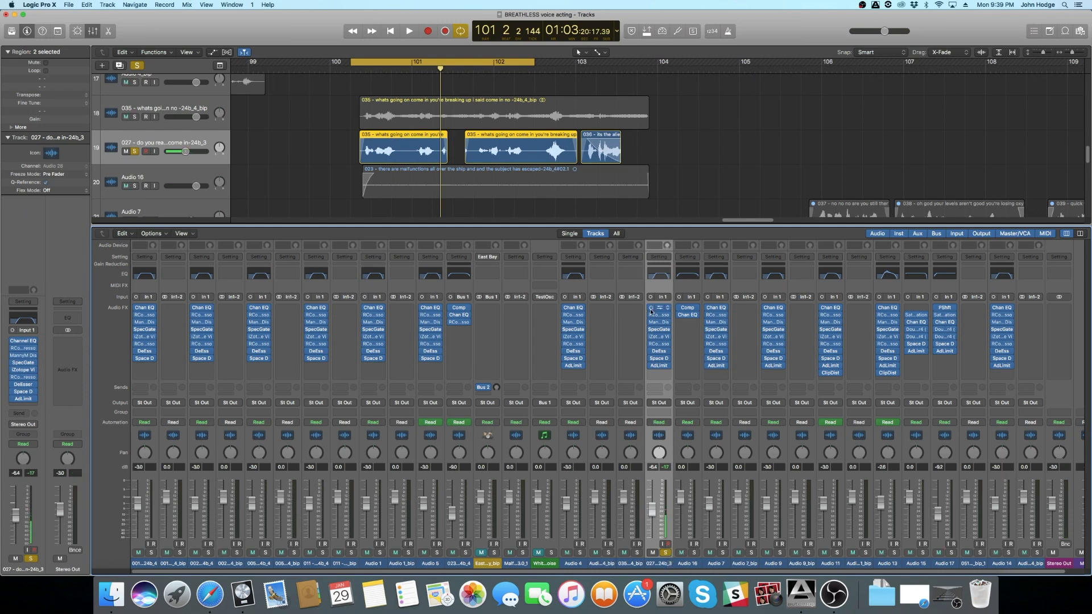
Compare the 027 voice by playing it with its whole plug-in chain bypassed and with the chain enabled
{"action": "key", "text": "space"}
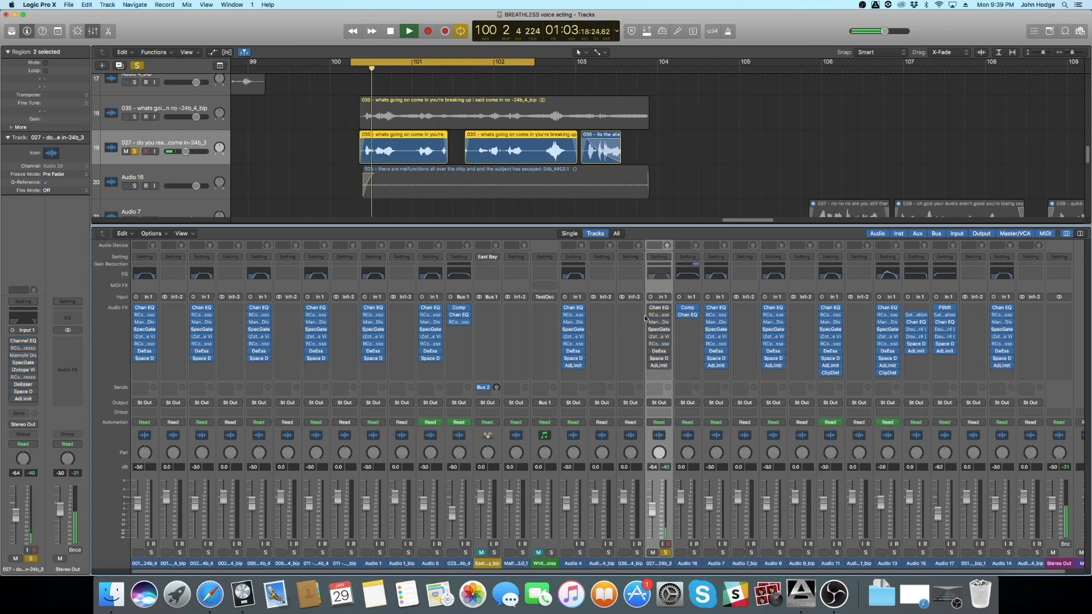
{"action": "key", "text": "space"}
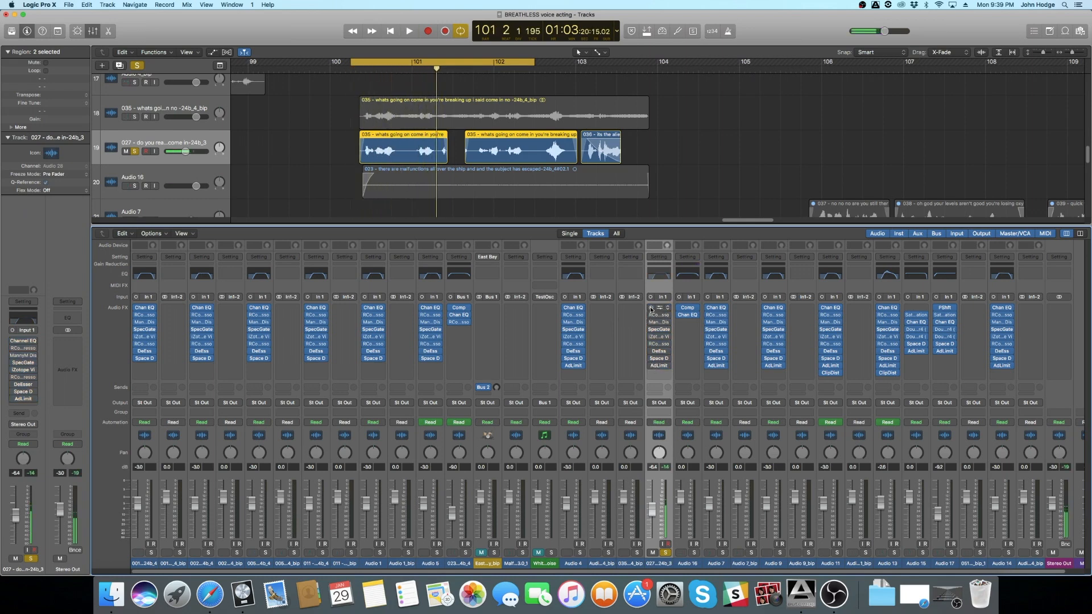
{"action": "key", "text": "space"}
{"action": "key", "text": "space"}
Solo Audio 16 in place of the 027 track and audition it with its Compressor bypassed
{"action": "left_click", "coordinate": [667, 554]}
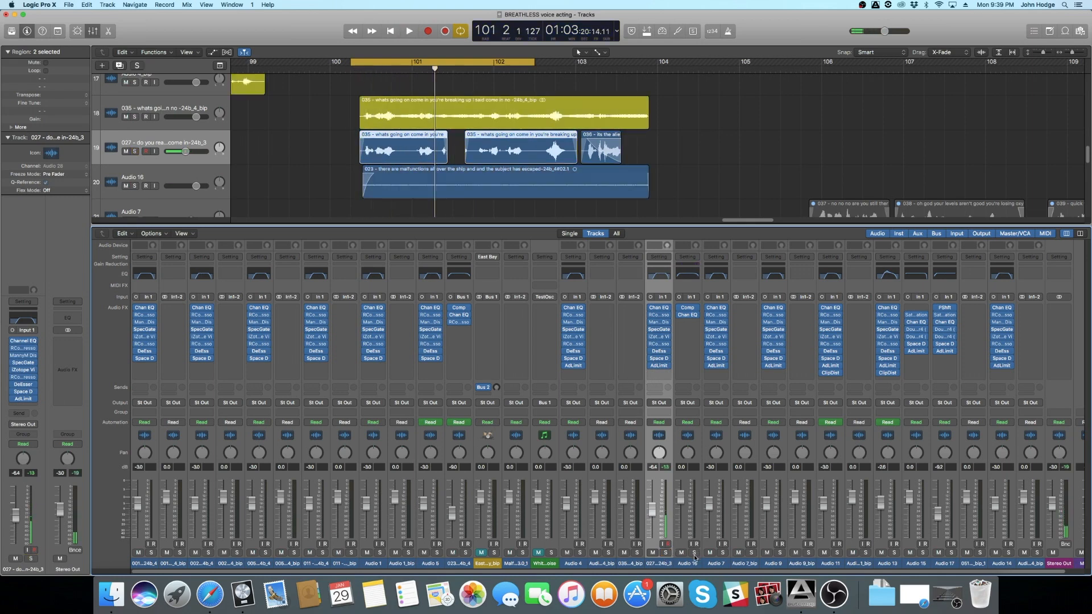
{"action": "left_click", "coordinate": [695, 553]}
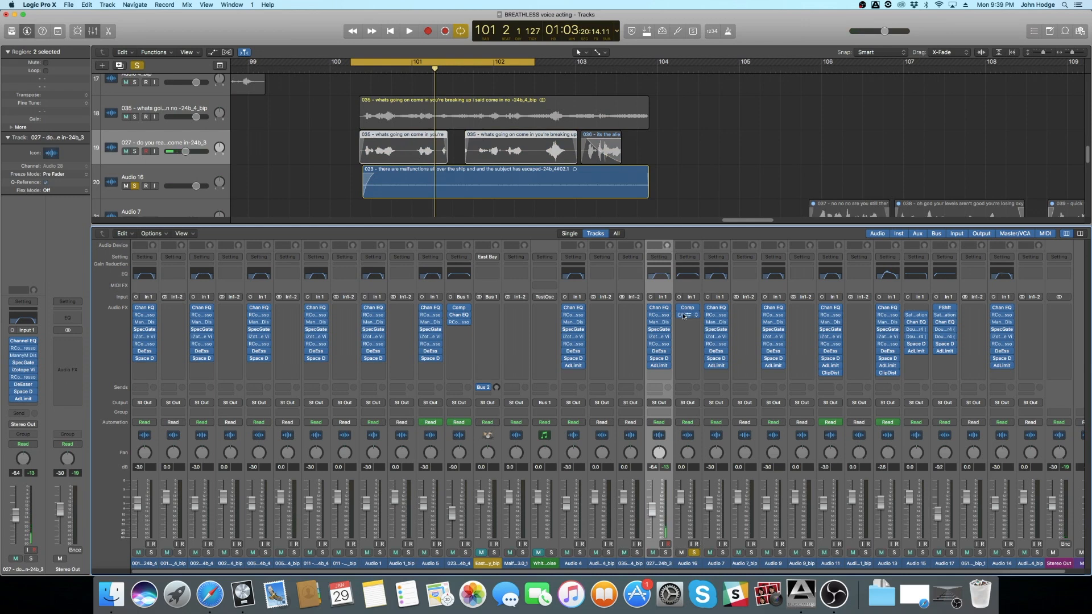
{"action": "key", "text": "space"}
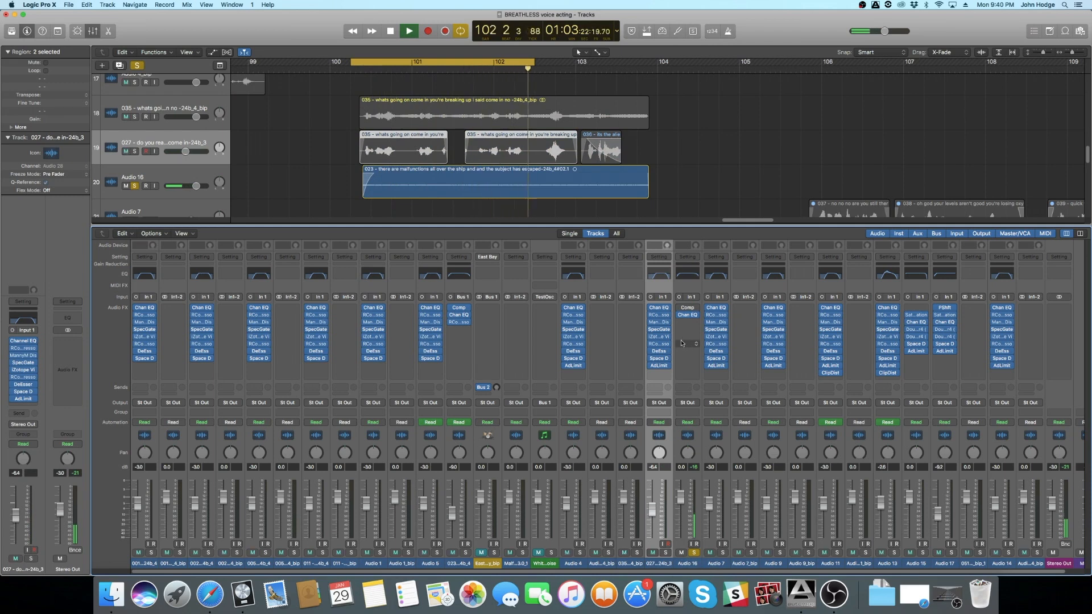
{"action": "key", "text": "space"}
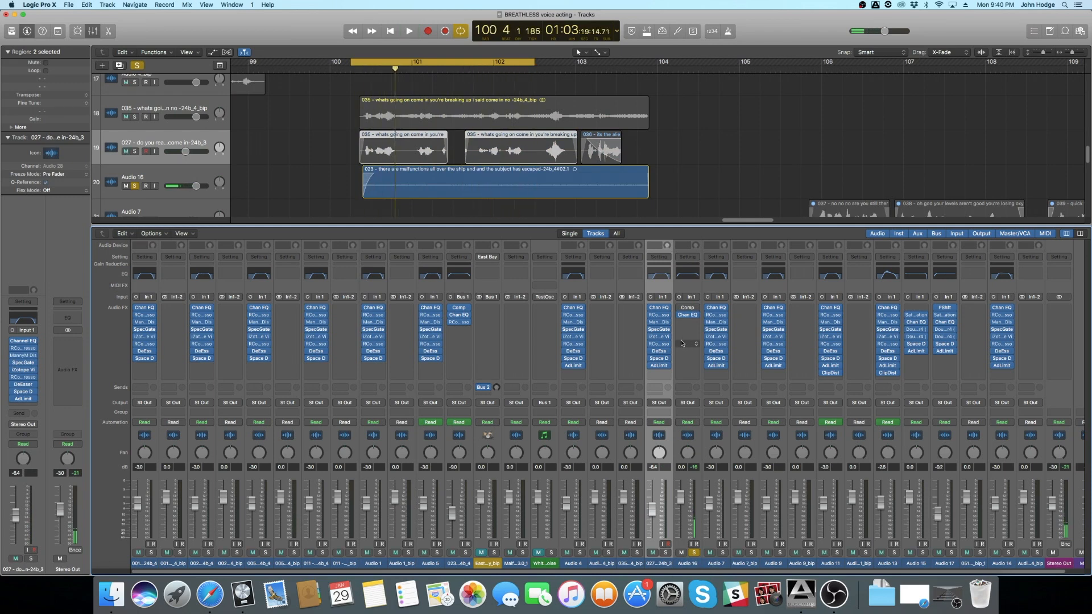
Re-enable the Compressor on Audio 16 and show its settings, with the FET Live Drums preset
{"action": "left_click", "coordinate": [685, 308]}
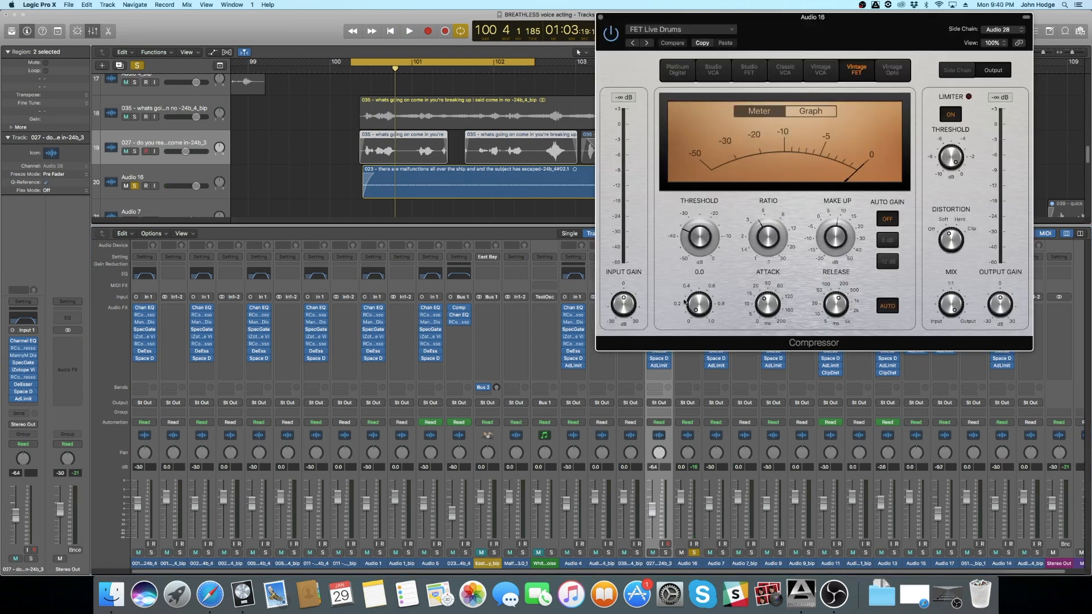
{"action": "left_click_drag", "start_coordinate": [797, 42], "coordinate": [385, 204]}
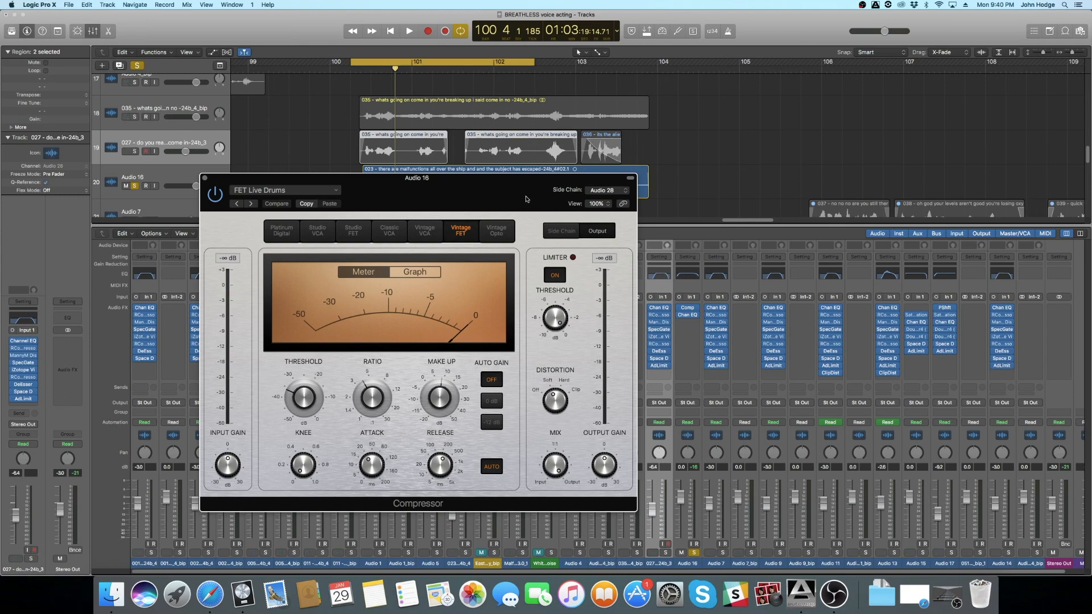
{"action": "left_click_drag", "start_coordinate": [527, 199], "coordinate": [472, 212]}
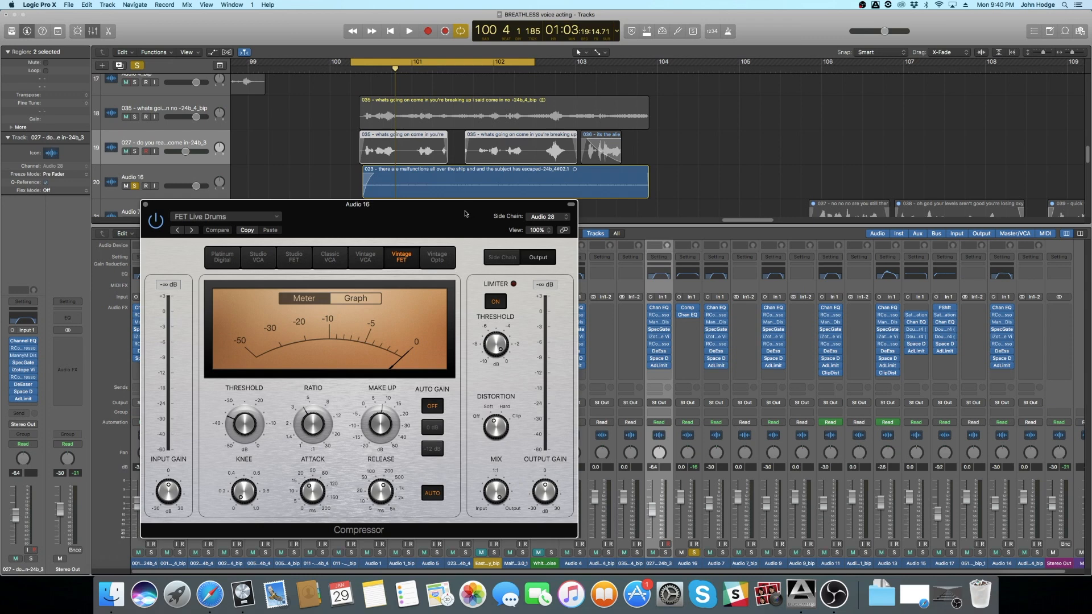
{"action": "left_click_drag", "start_coordinate": [156, 212], "coordinate": [141, 182]}
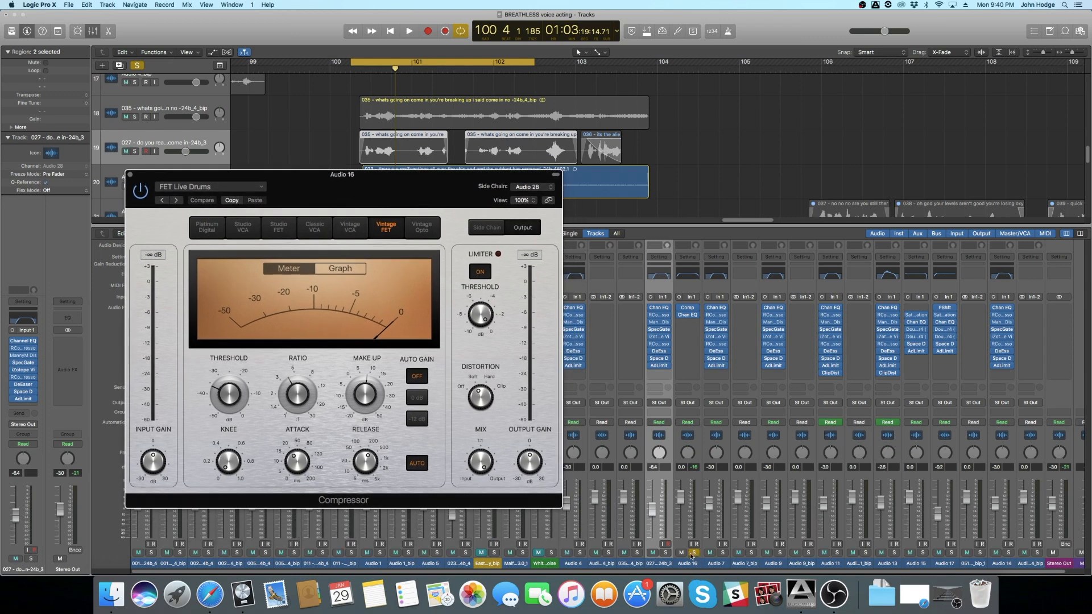
Solo the 027 track alongside Audio 16 and audition both together through the side-chained Compressor
{"action": "left_click", "coordinate": [666, 553]}
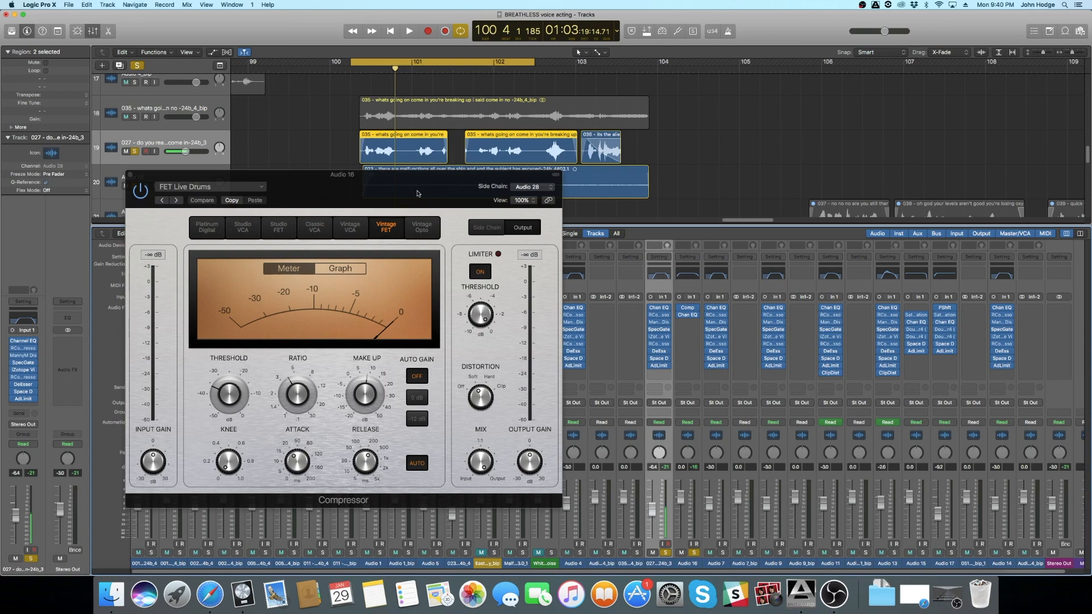
{"action": "left_click_drag", "start_coordinate": [379, 185], "coordinate": [365, 213]}
{"action": "key", "text": "space"}
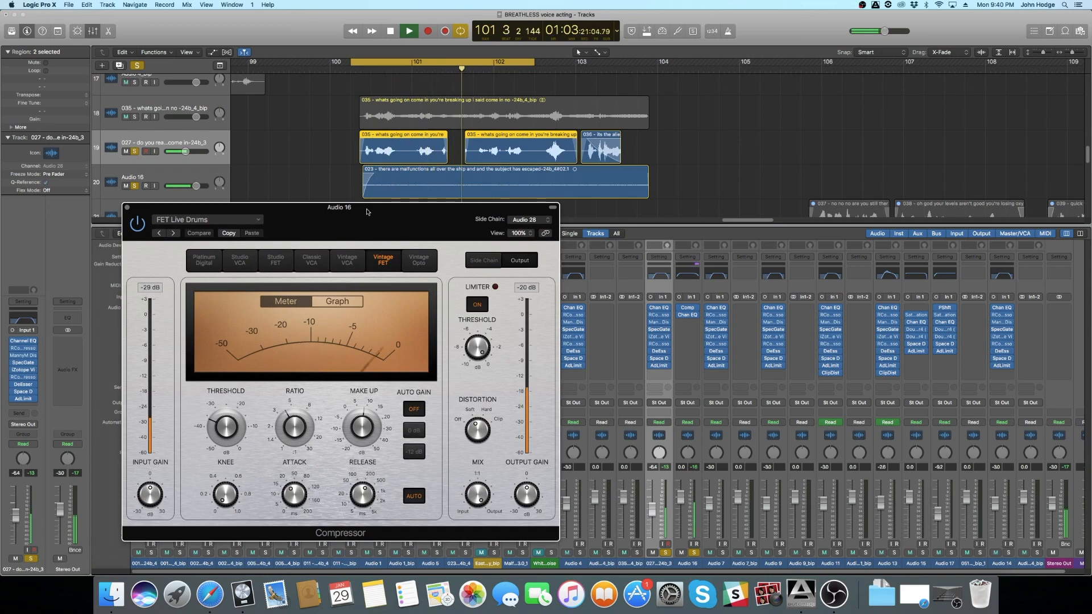
{"action": "key", "text": "space"}
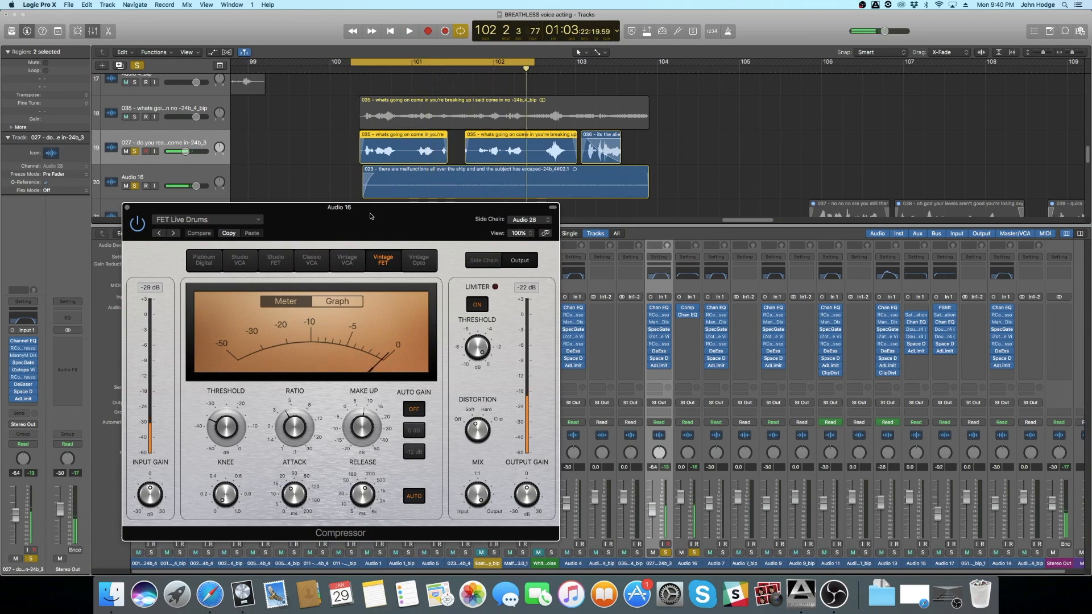
Examine the side-chain sources of the Audio 16 Compressor, keeping the 027 track (Audio 28), and audition how the voice drives the compression
{"action": "left_click", "coordinate": [529, 220]}
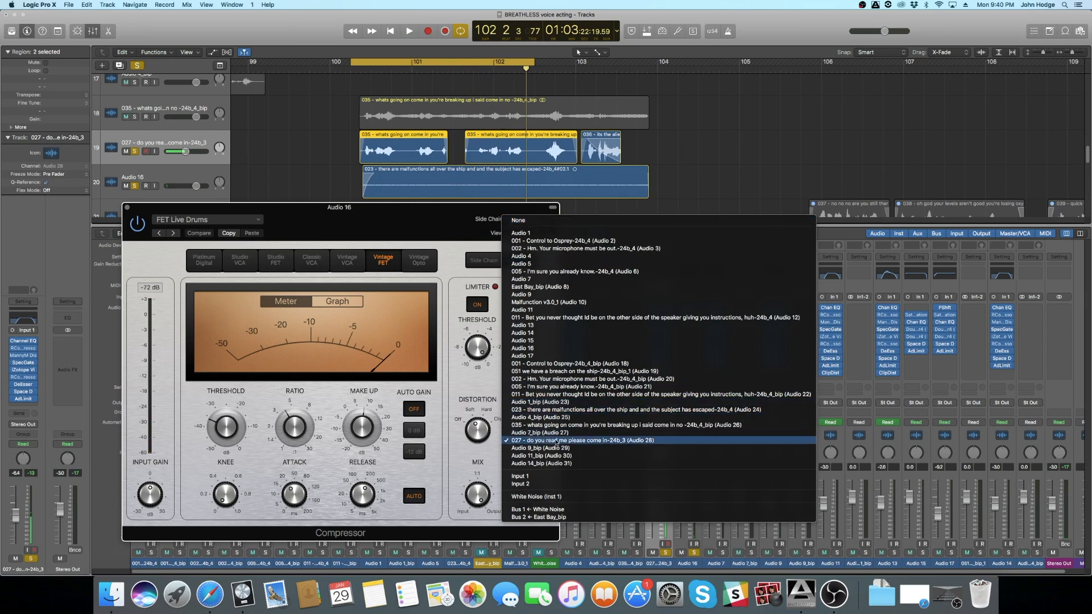
{"action": "left_click", "coordinate": [411, 217]}
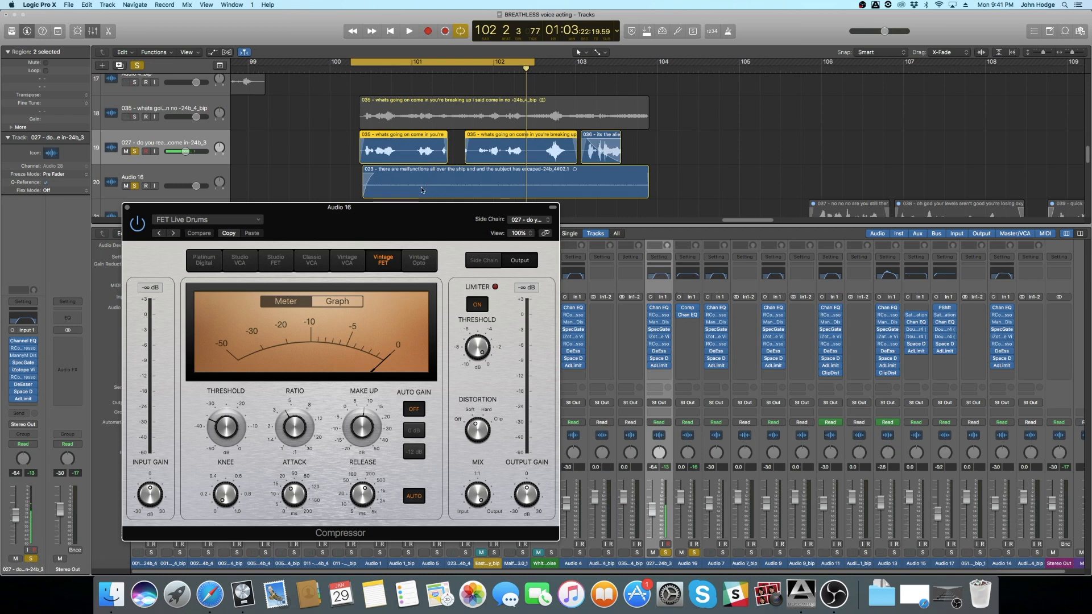
{"action": "key", "text": "space"}
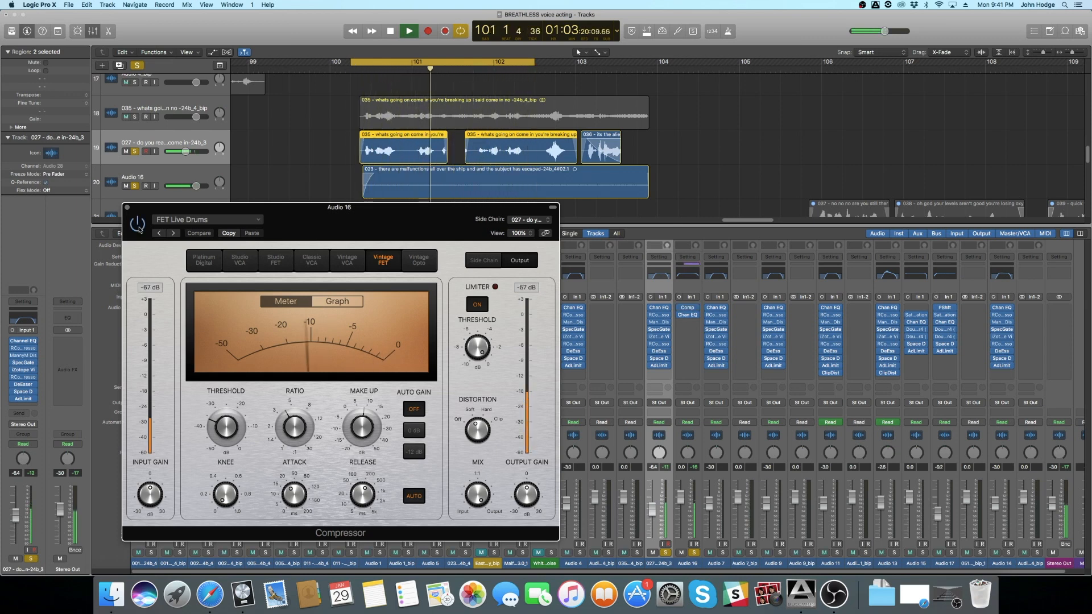
{"action": "key", "text": "space"}
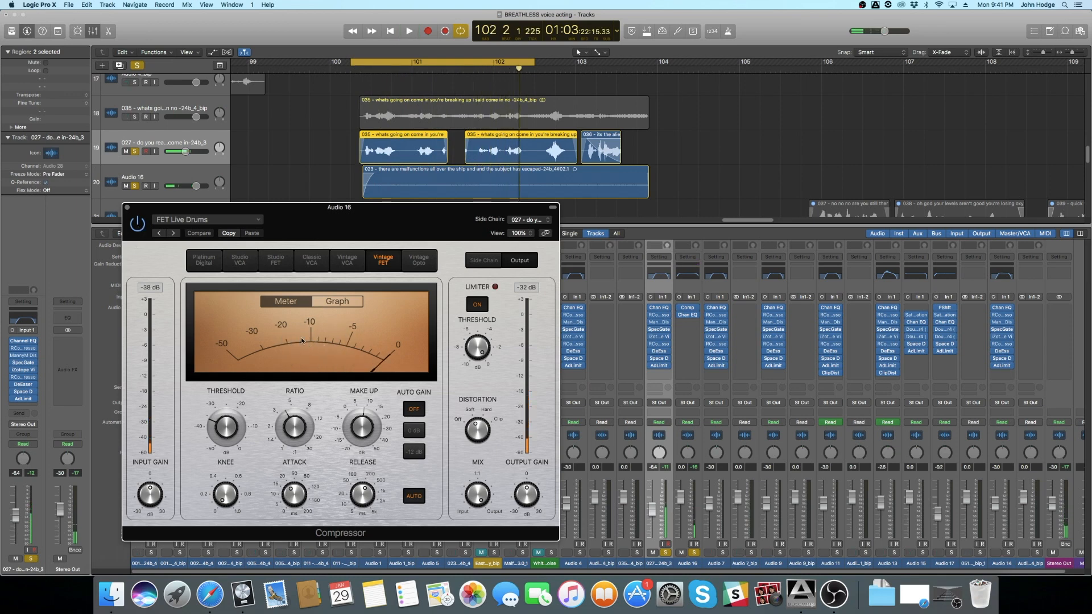
Raise the Audio 16 Compressor's threshold to 0 dB, play both tracks, and lower the threshold again while listening
{"action": "left_click_drag", "start_coordinate": [239, 423], "coordinate": [234, 428]}
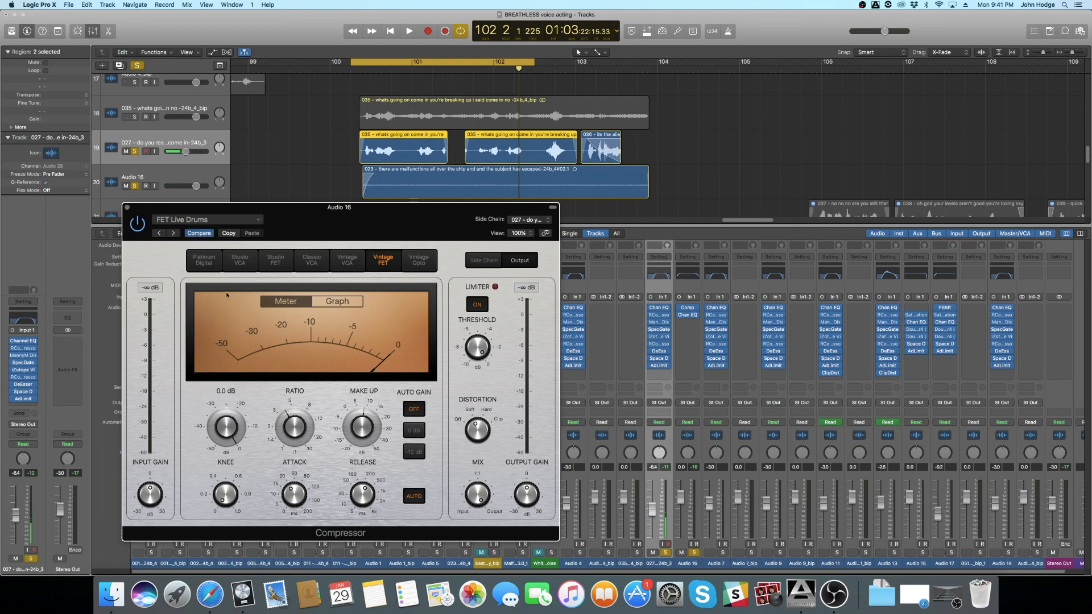
{"action": "left_click", "coordinate": [226, 423]}
{"action": "key", "text": "space"}
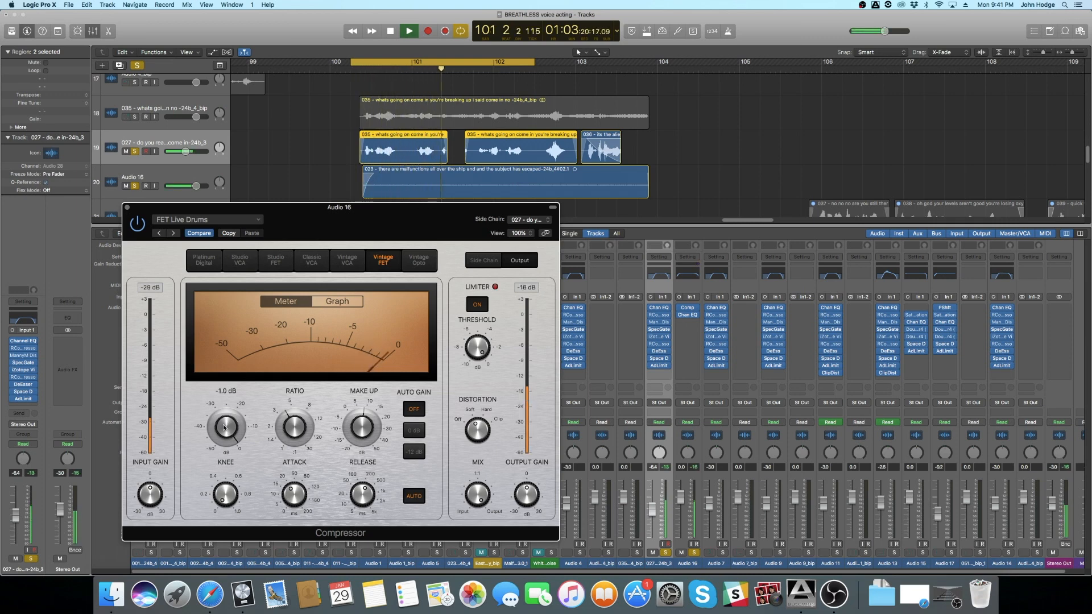
{"action": "left_click_drag", "start_coordinate": [225, 428], "coordinate": [235, 508]}
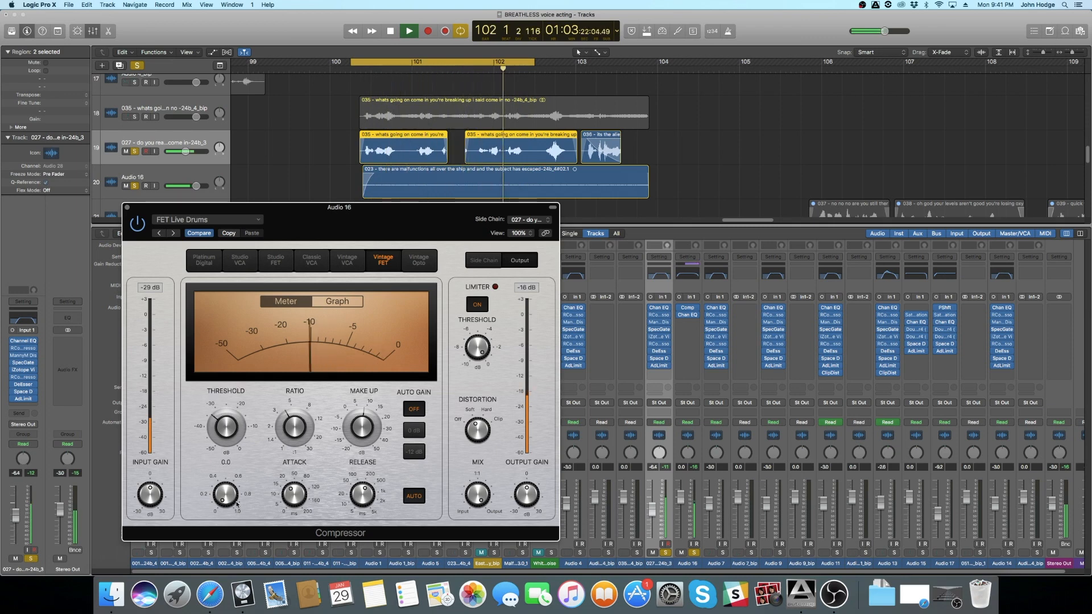
Stop playback, close the Audio 16 Compressor, and solo only the "whats going on" track above 027 instead of 027 and Audio 16
{"action": "key", "text": "space"}
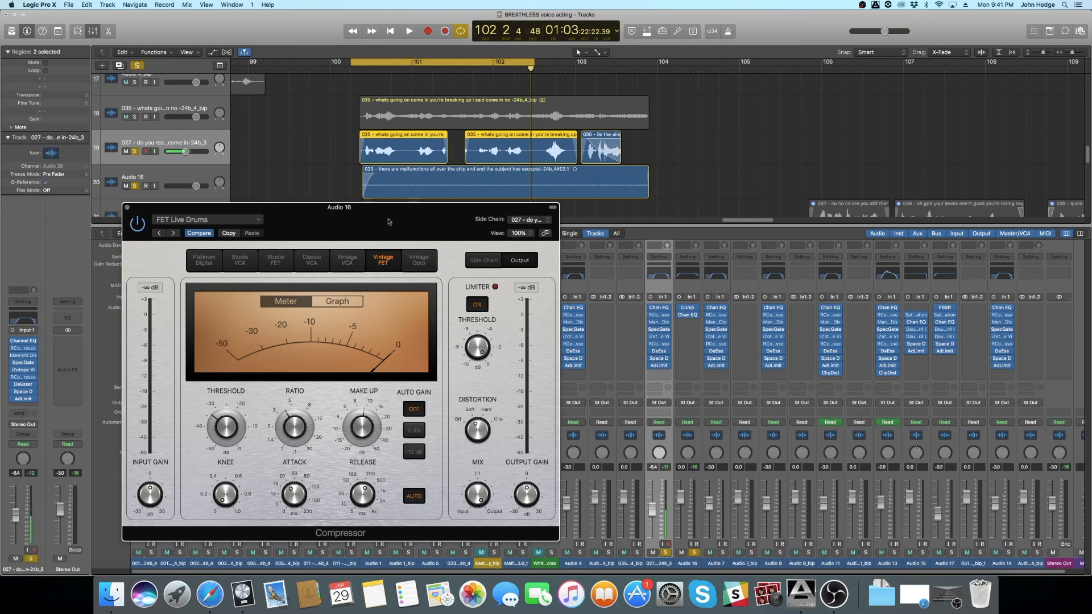
{"action": "left_click", "coordinate": [127, 208]}
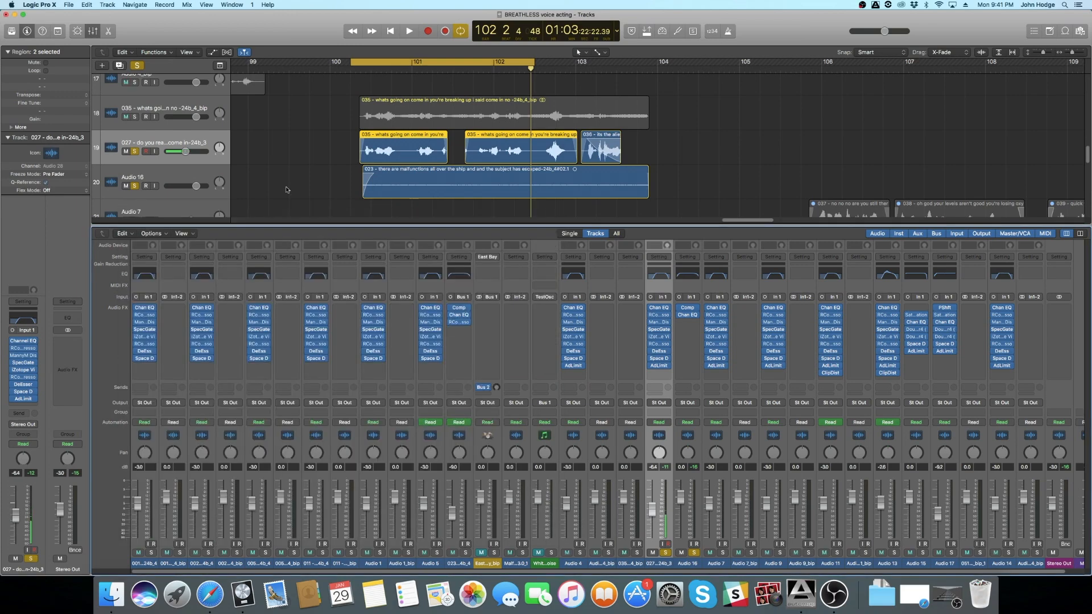
{"action": "left_click", "coordinate": [665, 553]}
{"action": "left_click", "coordinate": [694, 552]}
{"action": "left_click", "coordinate": [636, 552]}
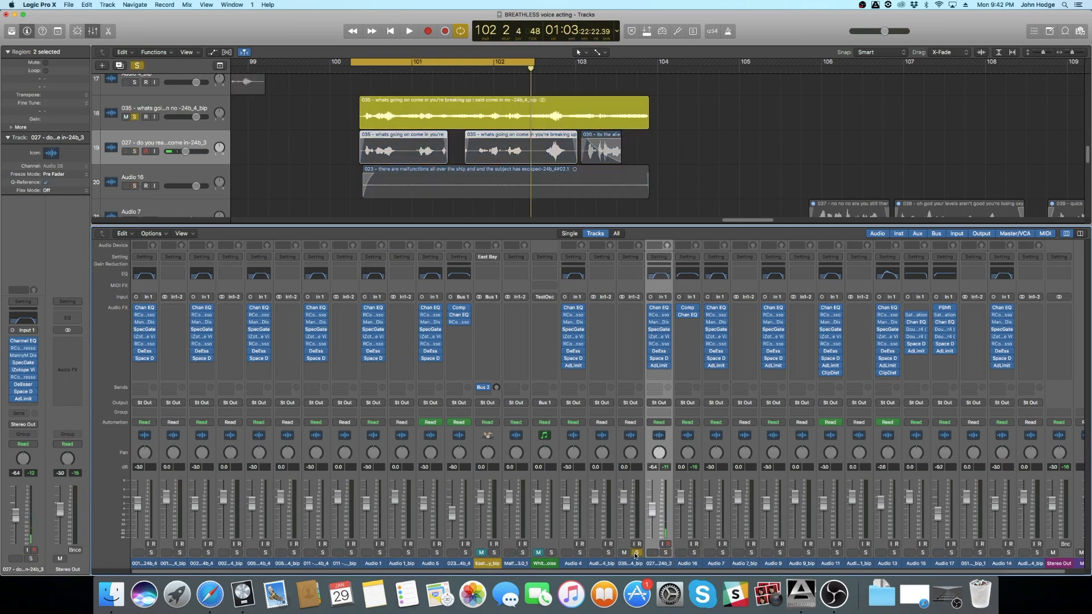
Audition the soloed "whats going on" track over the cycle range, then stop playback
{"action": "scroll", "coordinate": [441, 137], "scroll_direction": "up", "scroll_amount": 1}
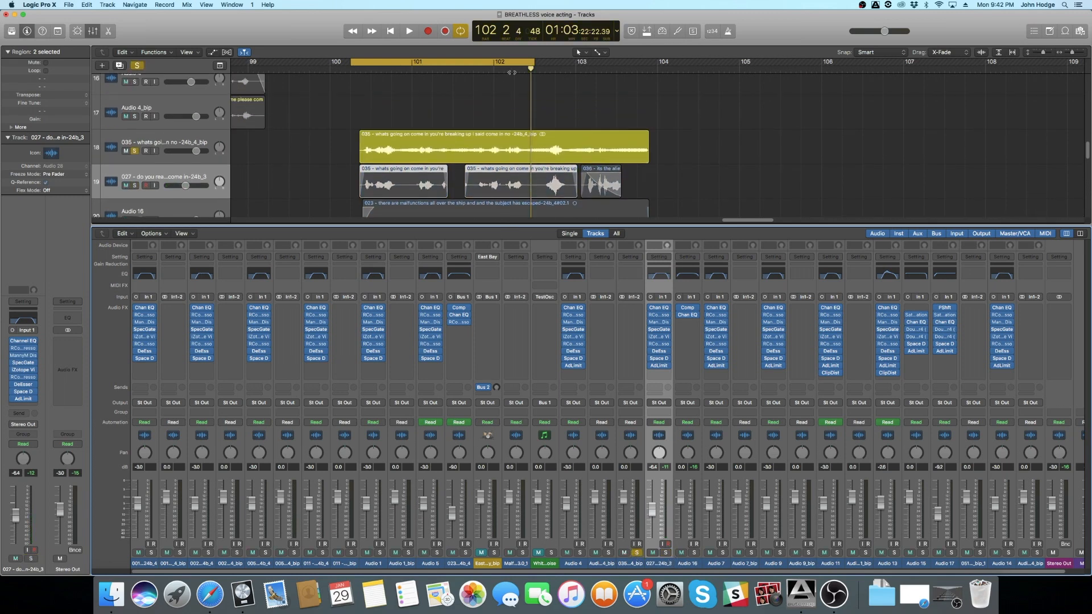
{"action": "scroll", "coordinate": [389, 156], "scroll_direction": "down", "scroll_amount": 2}
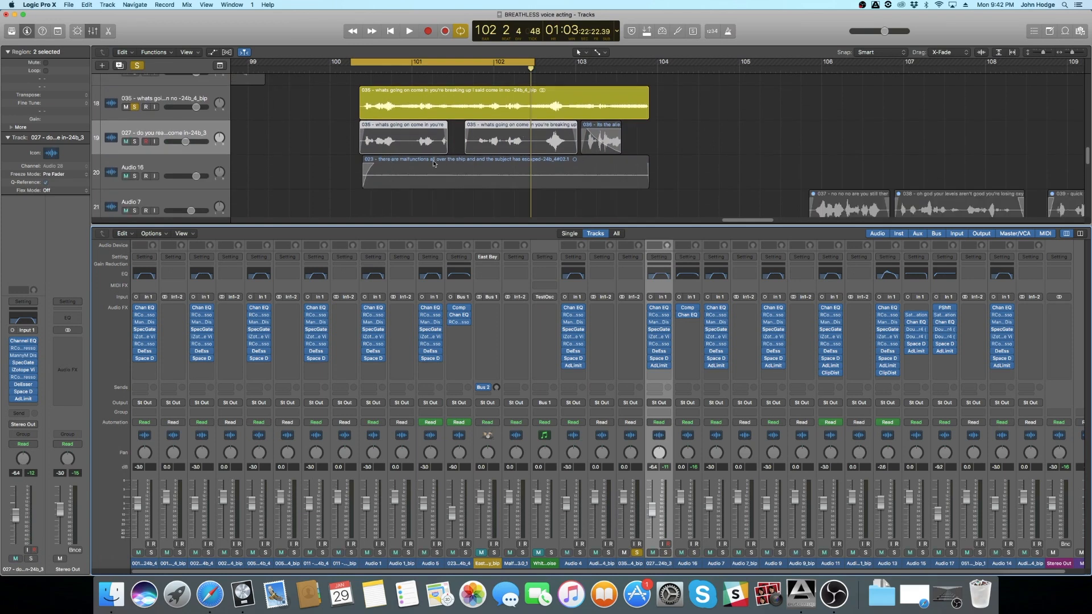
{"action": "key", "text": "space"}
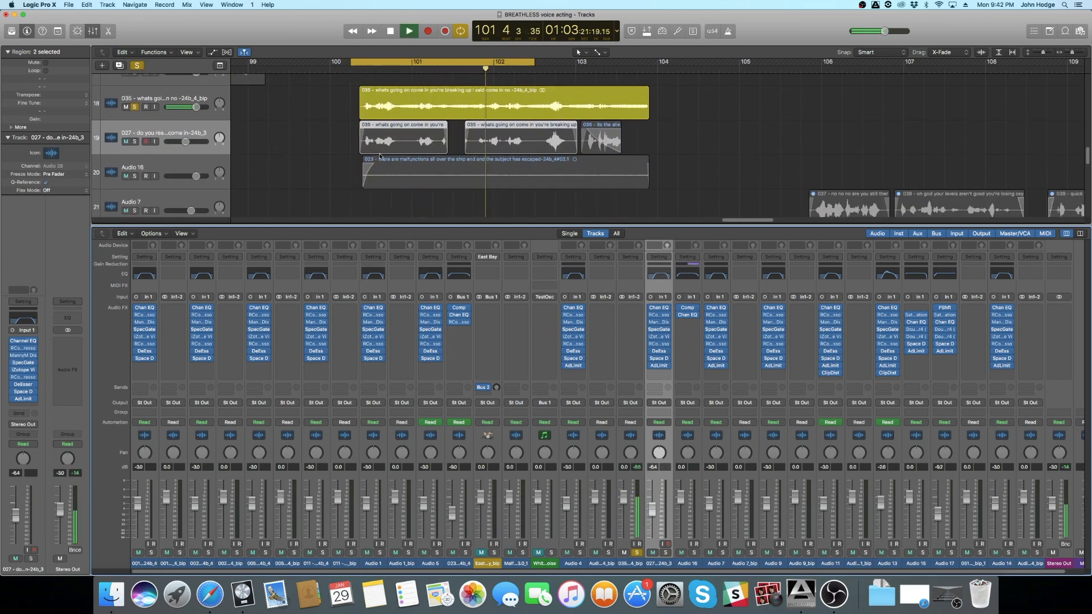
{"action": "key", "text": "space"}
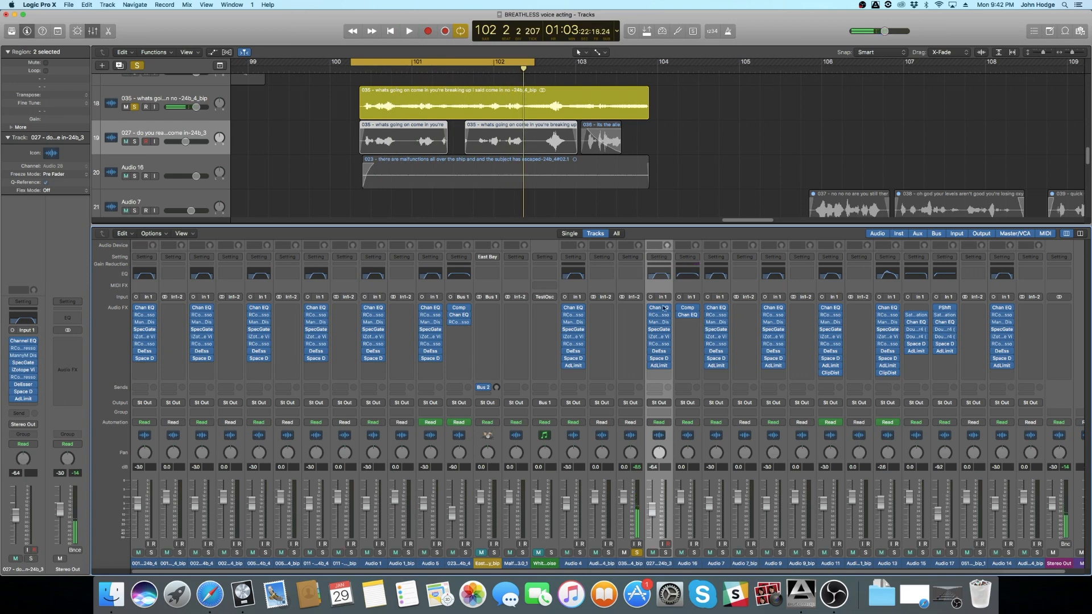
Reopen the Audio 16 Compressor, lower its attack to 0 ms while listening to the side-chained effect, and close it
{"action": "left_click", "coordinate": [687, 308]}
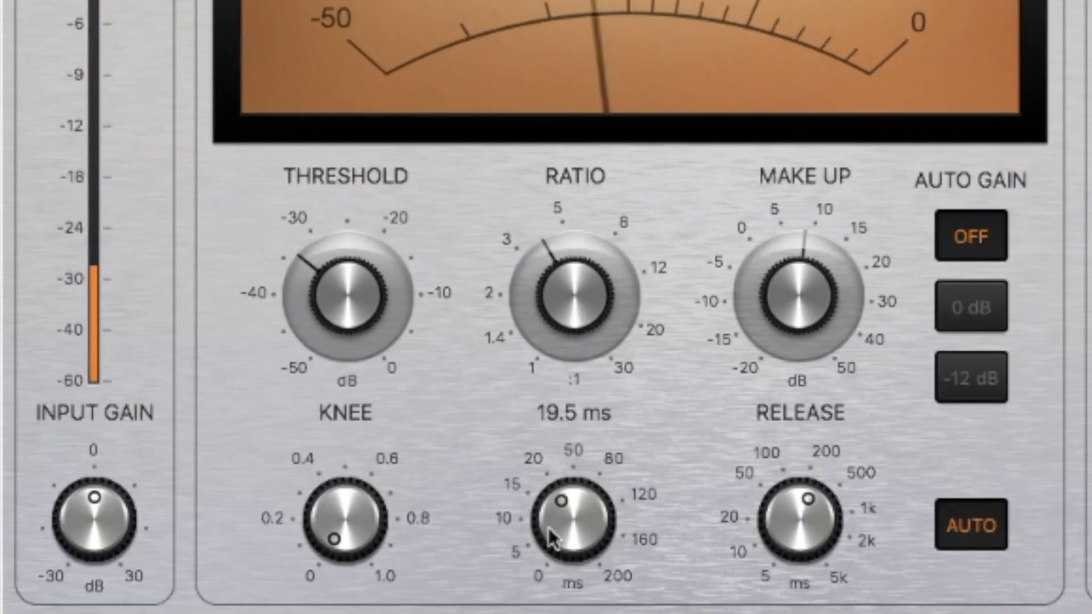
{"action": "left_click_drag", "start_coordinate": [551, 538], "coordinate": [551, 591]}
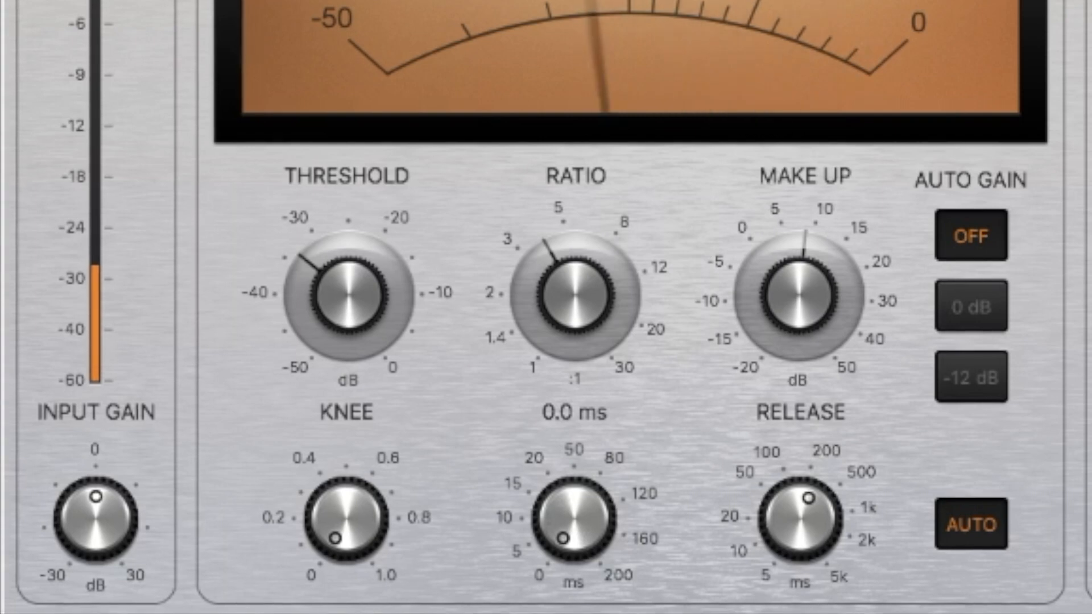
{"action": "mouse_move", "coordinate": [591, 586]}
{"action": "left_mouse_down"}
{"action": "mouse_move", "coordinate": [593, 491]}
{"action": "mouse_move", "coordinate": [593, 586]}
{"action": "left_mouse_up"}
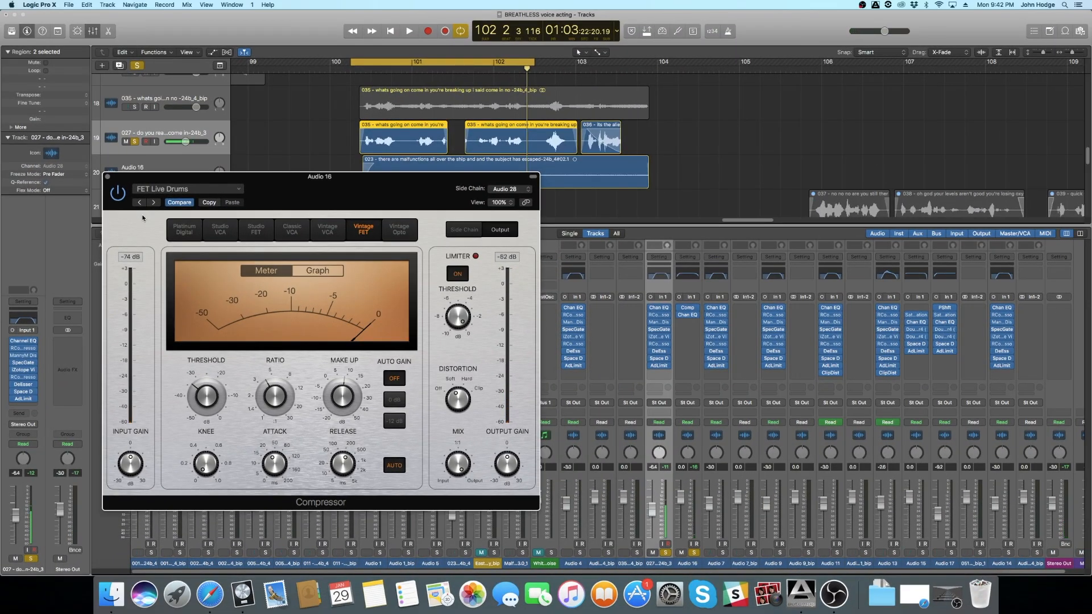
{"action": "left_click", "coordinate": [108, 177]}
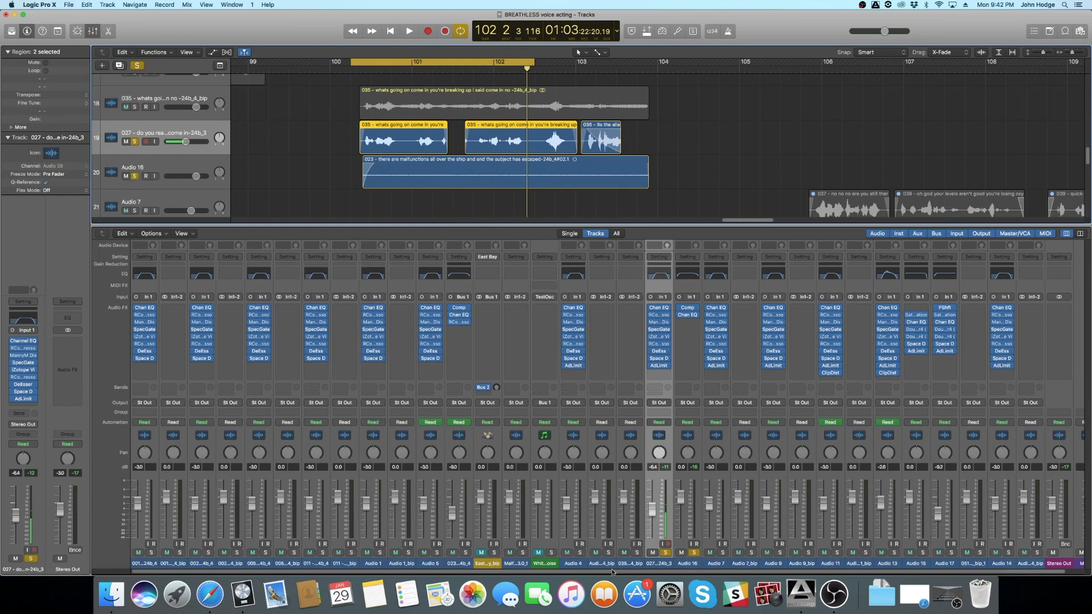
Clear the solo on the 027 and Audio 16 tracks and turn off the cycle range
{"action": "key", "text": "super+z"}
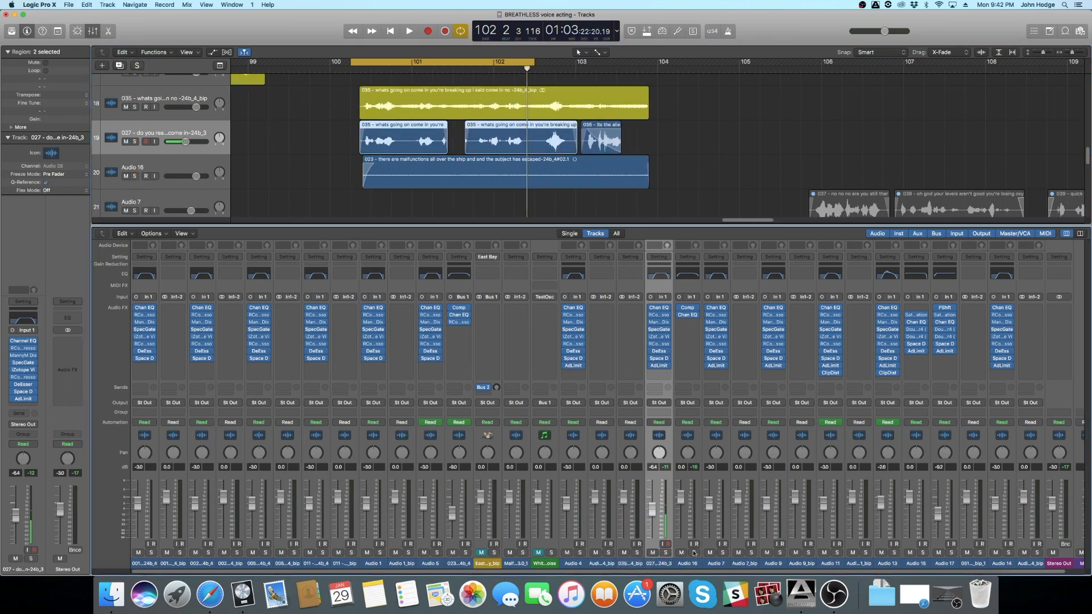
{"action": "left_click", "coordinate": [464, 65]}
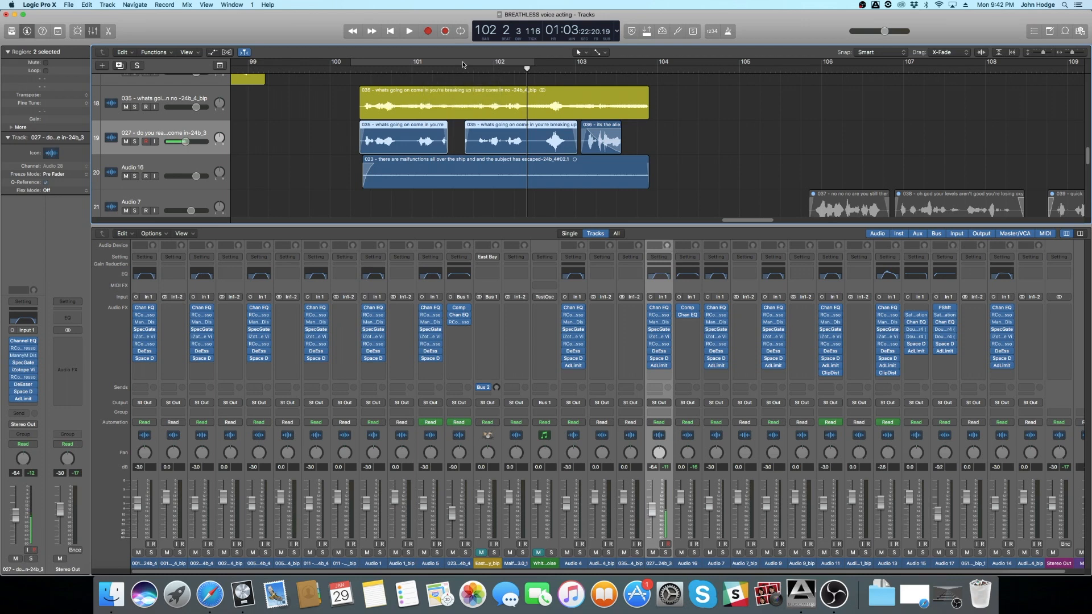